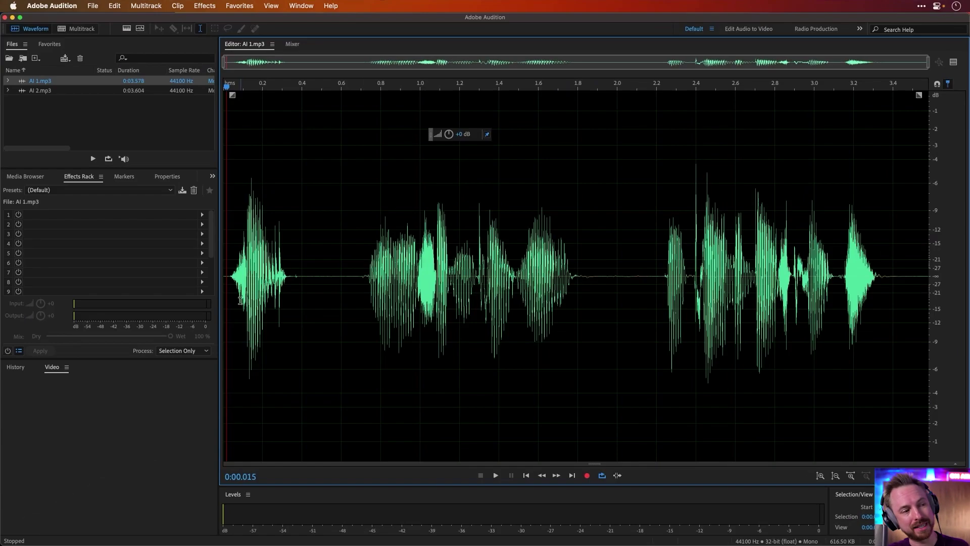
Play the AI 1 clip from near its start, then open AI 1.mp3 in the editor.
{"action": "left_click", "coordinate": [230, 311]}
{"action": "key", "text": "space"}
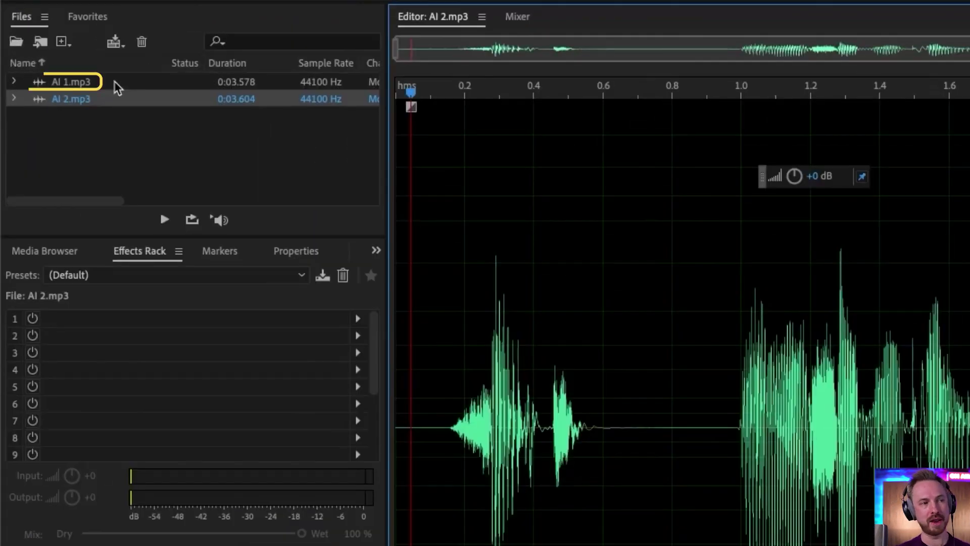
{"action": "left_click", "coordinate": [115, 86]}
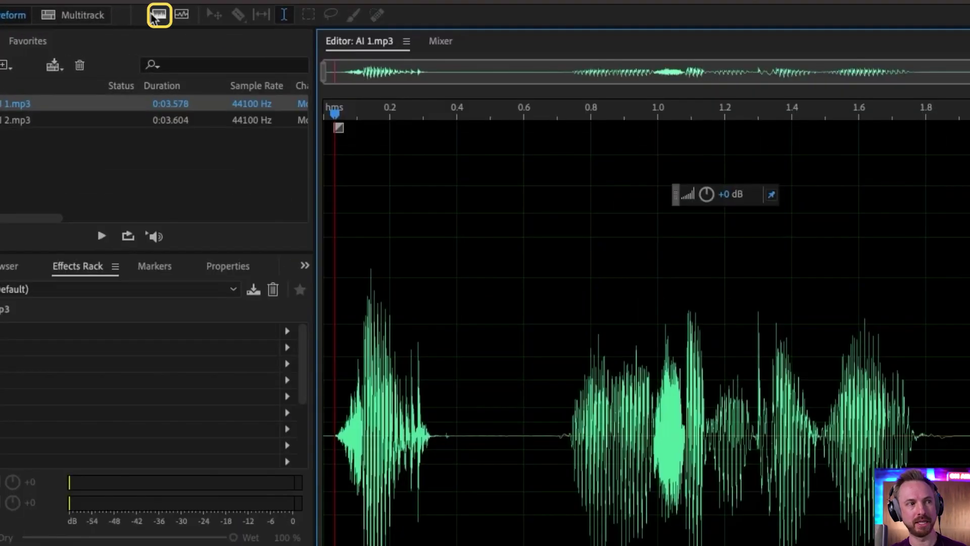
Show AI 1.mp3's spectrogram and box the high-frequency burst with the marquee tool.
{"action": "left_click", "coordinate": [155, 16]}
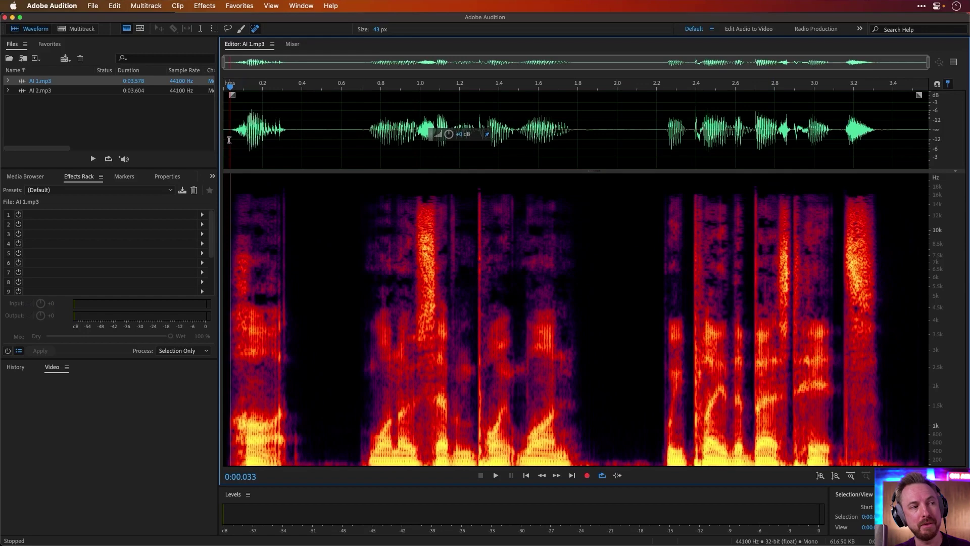
{"action": "left_click", "coordinate": [11, 82]}
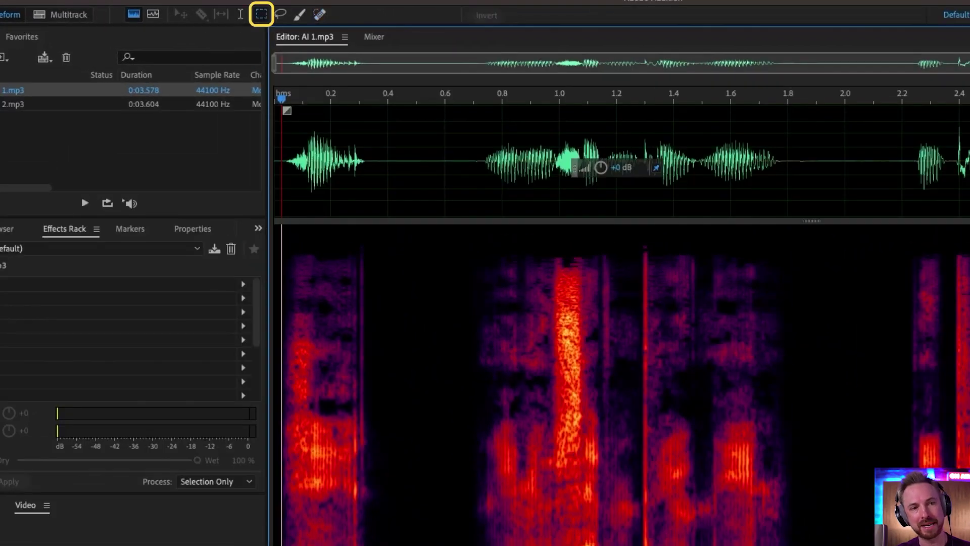
{"action": "left_click", "coordinate": [261, 14]}
{"action": "left_click_drag", "start_coordinate": [832, 157], "coordinate": [873, 315]}
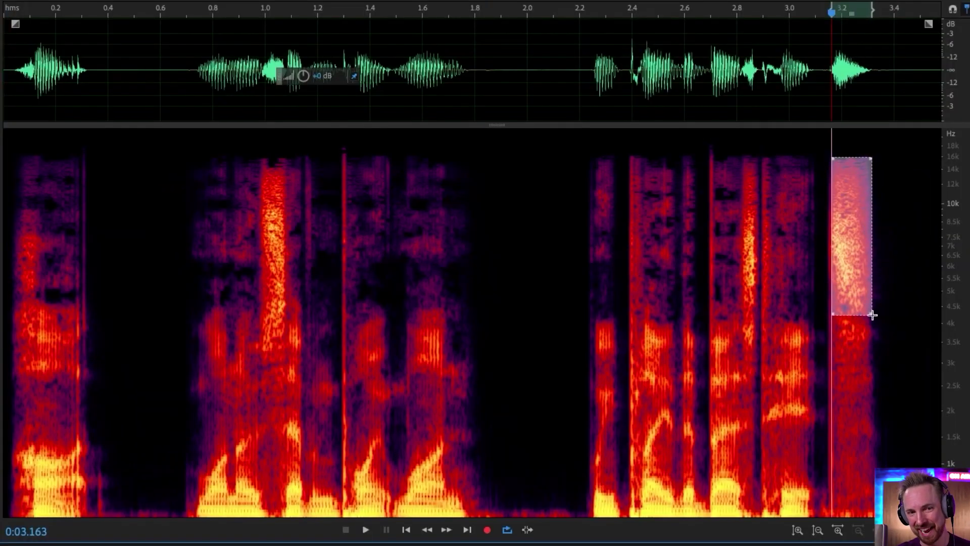
{"action": "key", "text": "space"}
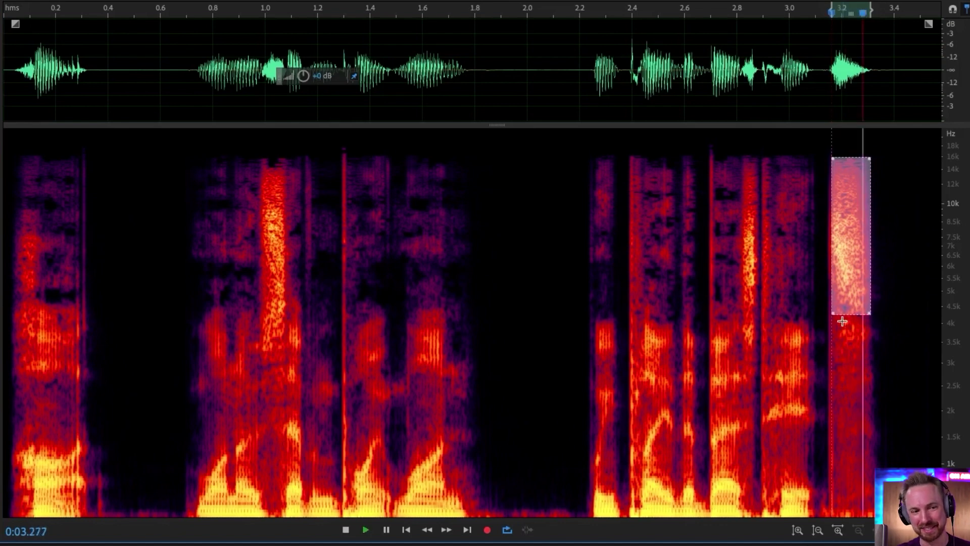
Reselect the sibilant patch near 3.2 s and play it back.
{"action": "left_click", "coordinate": [688, 286]}
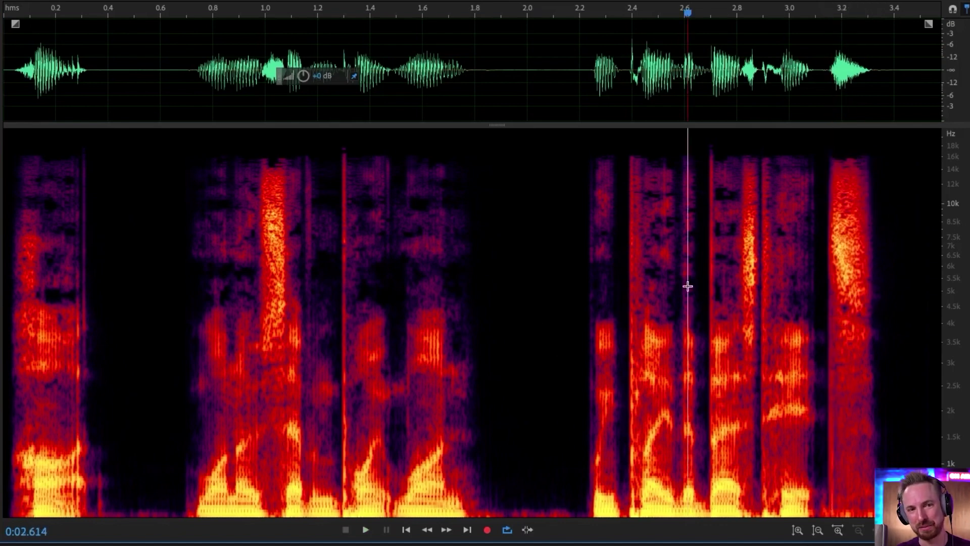
{"action": "left_click_drag", "start_coordinate": [819, 202], "coordinate": [873, 301]}
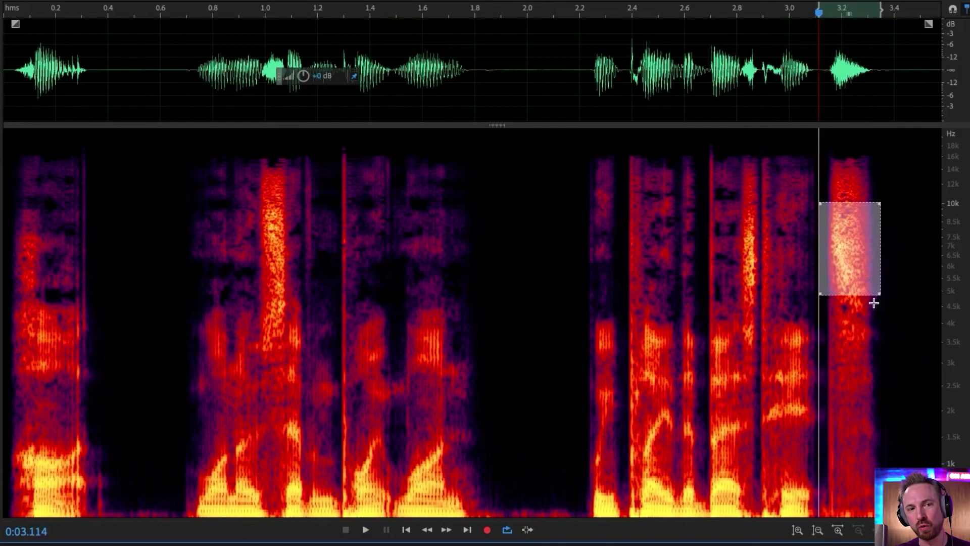
{"action": "left_click", "coordinate": [873, 301]}
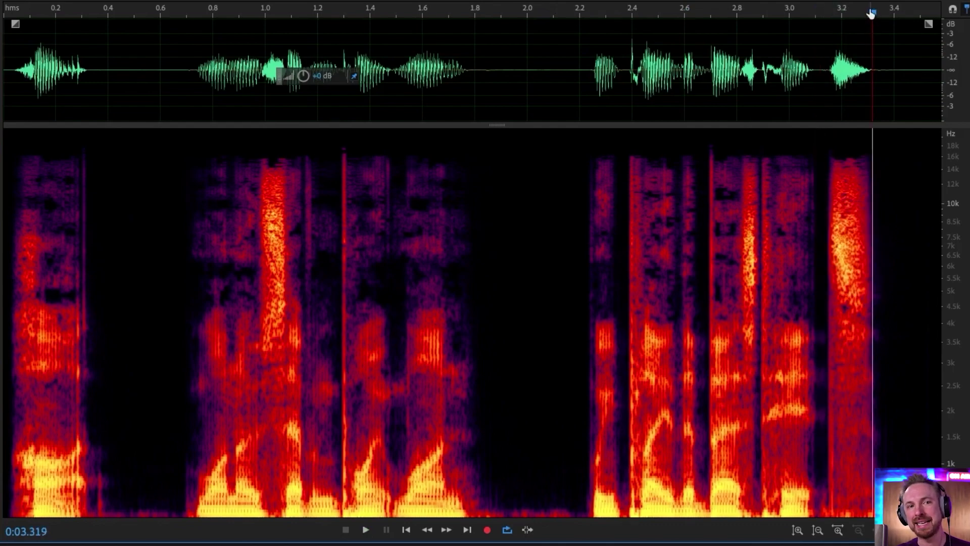
{"action": "scroll", "coordinate": [870, 14], "scroll_direction": "up", "scroll_amount": 3}
{"action": "left_click_drag", "start_coordinate": [759, 205], "coordinate": [845, 298]}
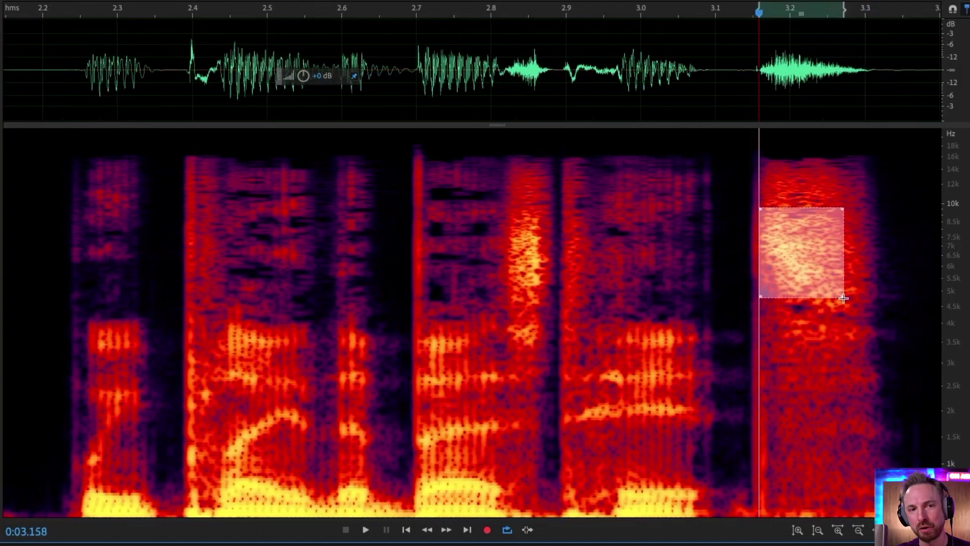
{"action": "key", "text": "space"}
{"action": "key", "text": "space"}
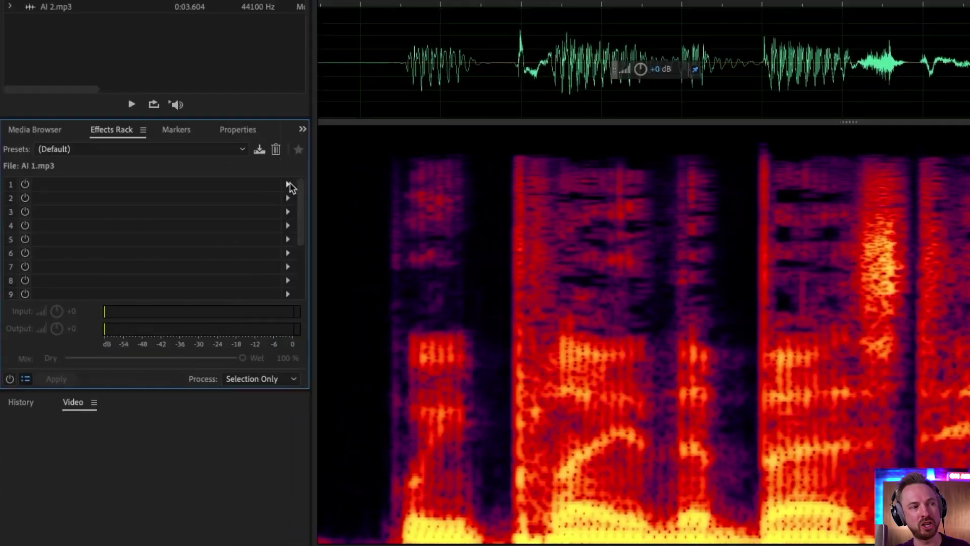
Add a DeEsser to the first Effects Rack slot.
{"action": "left_click", "coordinate": [202, 214]}
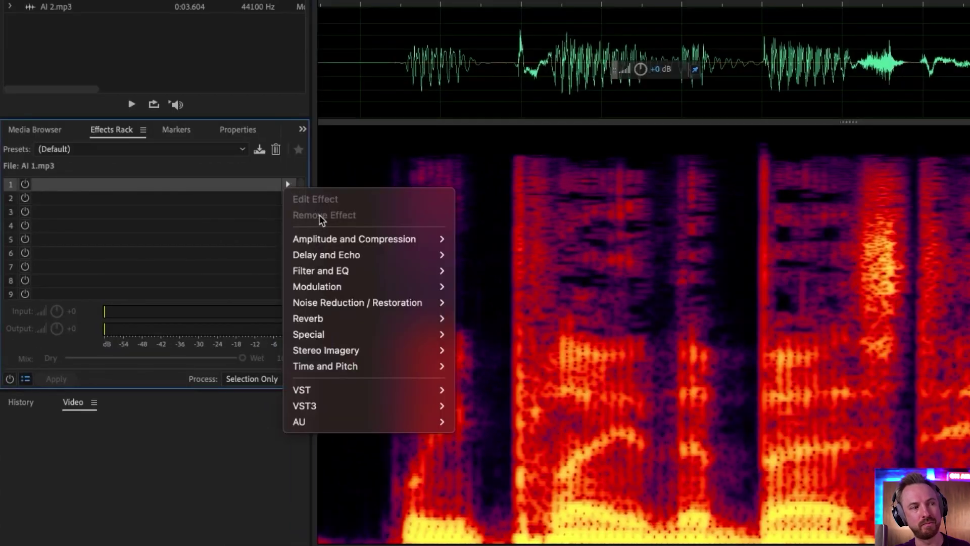
{"action": "mouse_move", "coordinate": [376, 238]}
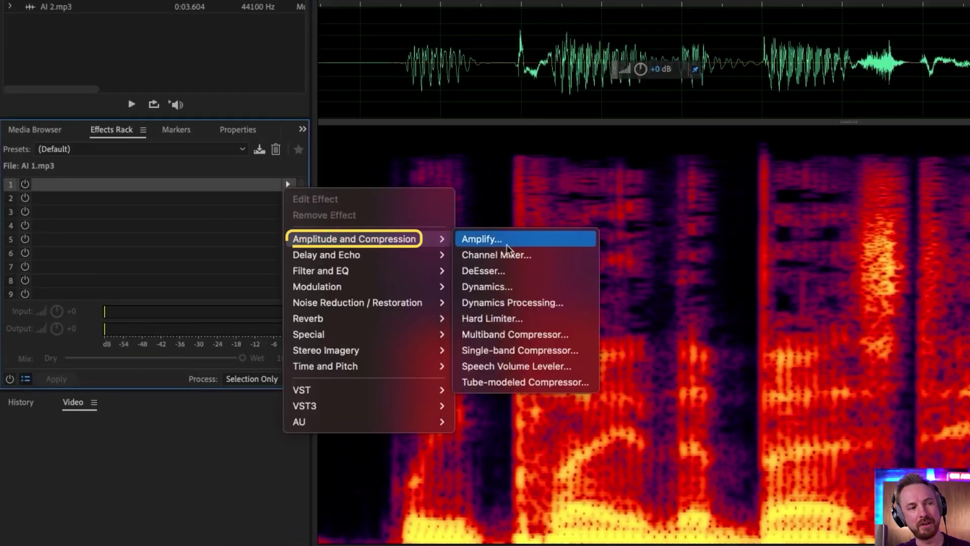
{"action": "left_click", "coordinate": [498, 271]}
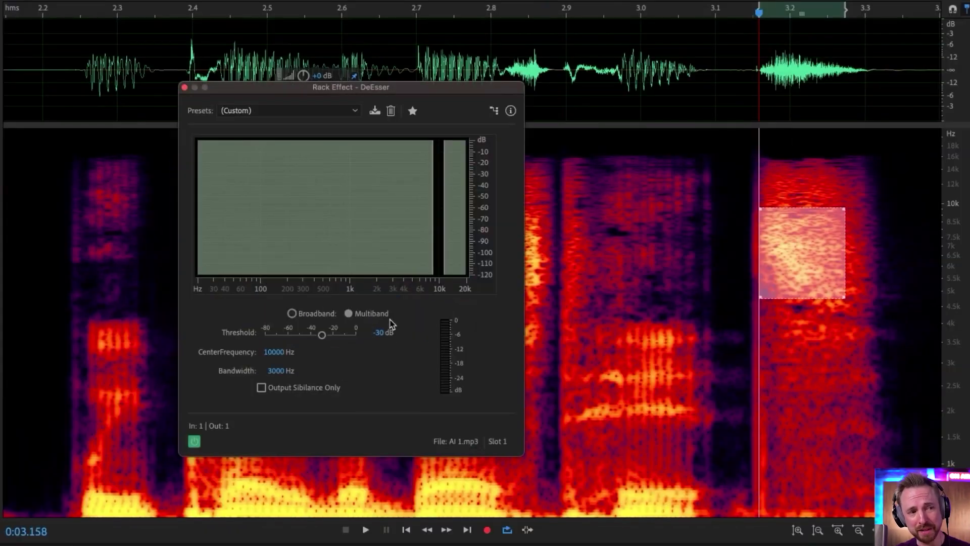
Set the DeEsser centre frequency to 6891 Hz and narrow the bandwidth to 4622 Hz.
{"action": "key", "text": "space"}
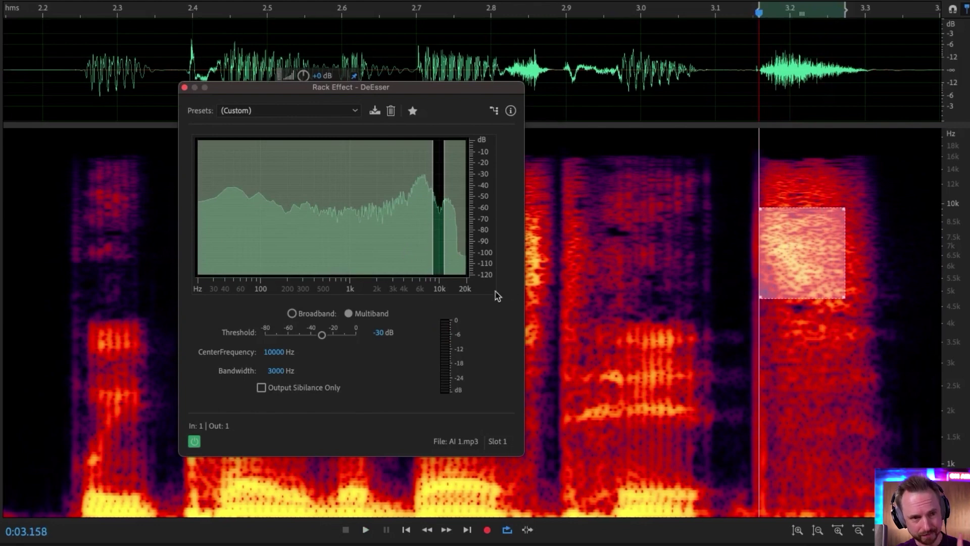
{"action": "left_click_drag", "start_coordinate": [768, 207], "coordinate": [769, 214]}
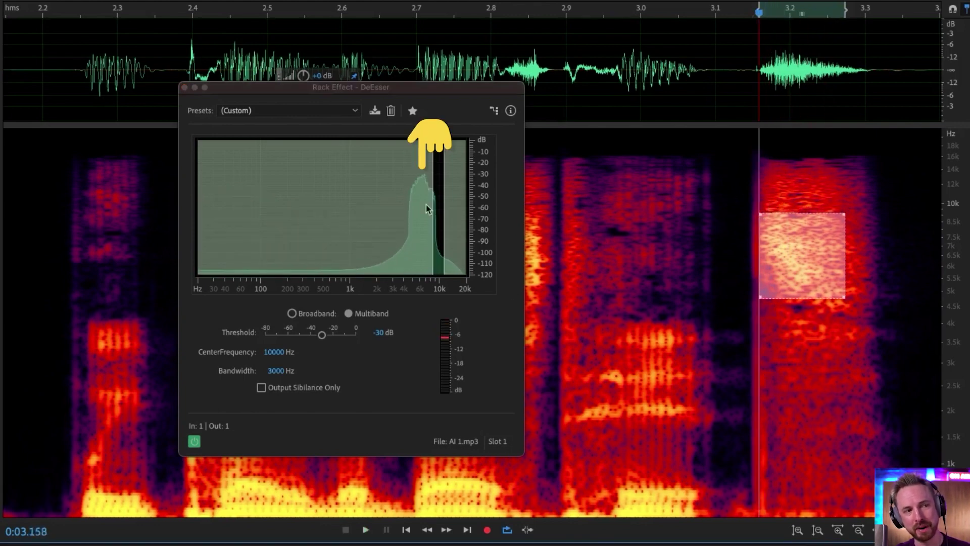
{"action": "mouse_move", "coordinate": [271, 352]}
{"action": "left_mouse_down"}
{"action": "mouse_move", "coordinate": [238, 350]}
{"action": "mouse_move", "coordinate": [284, 369]}
{"action": "mouse_move", "coordinate": [278, 353]}
{"action": "left_mouse_up"}
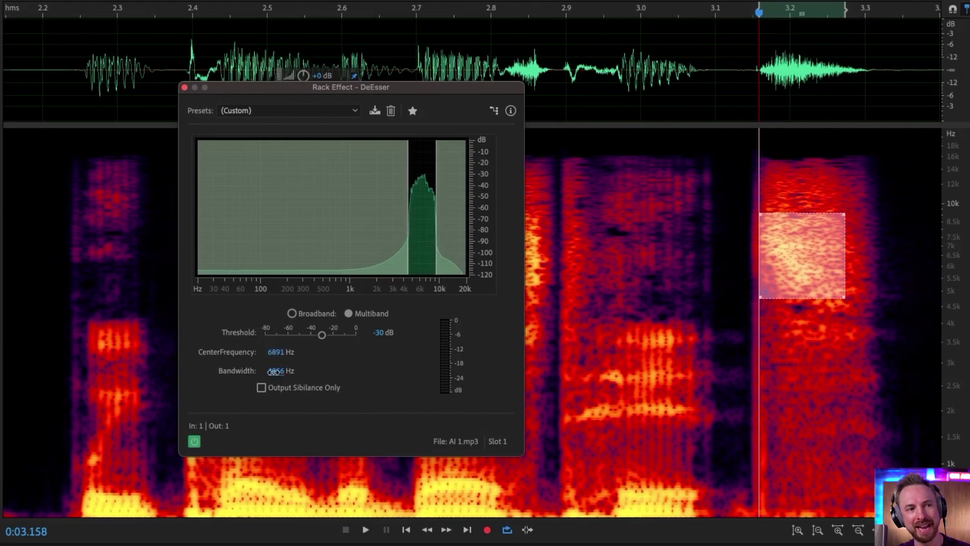
{"action": "left_click_drag", "start_coordinate": [269, 370], "coordinate": [264, 369]}
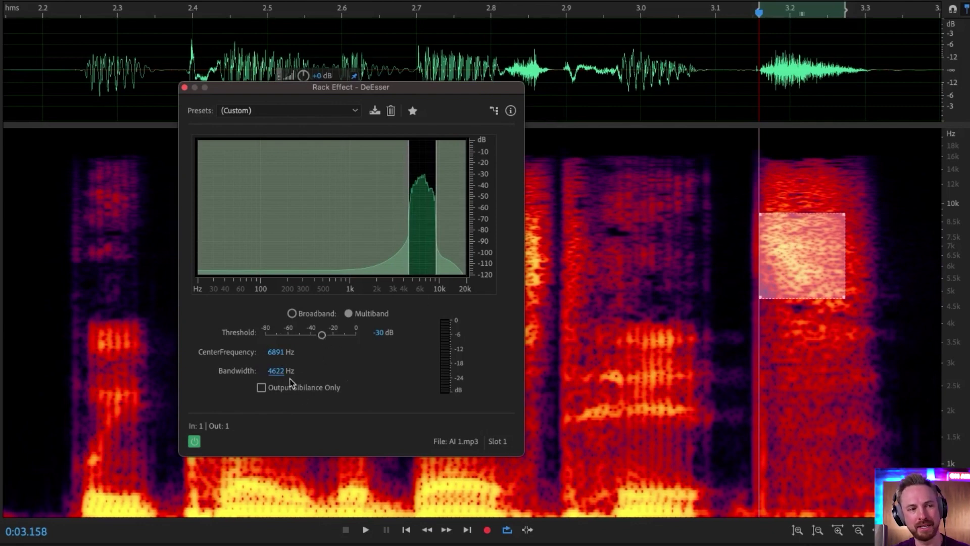
{"action": "key", "text": "space"}
{"action": "key", "text": "space"}
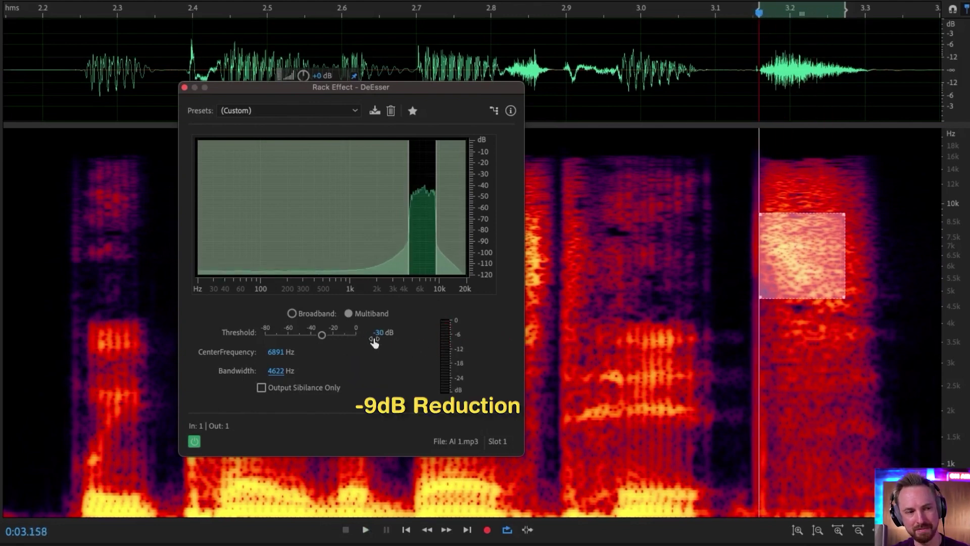
Set the DeEsser threshold to -26.9 dB, A/B it with bypass, and enable Output Sibilance Only.
{"action": "left_click_drag", "start_coordinate": [322, 336], "coordinate": [344, 341]}
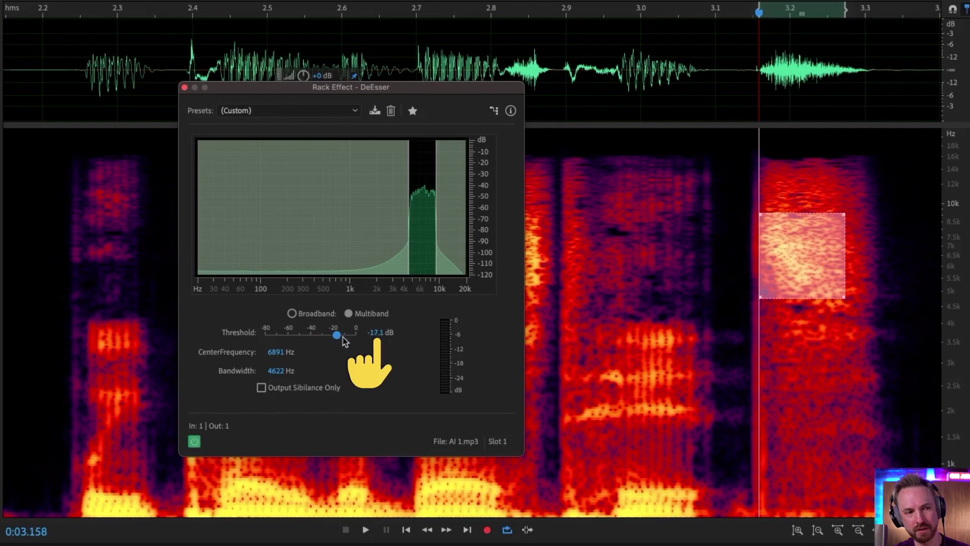
{"action": "key", "text": "space"}
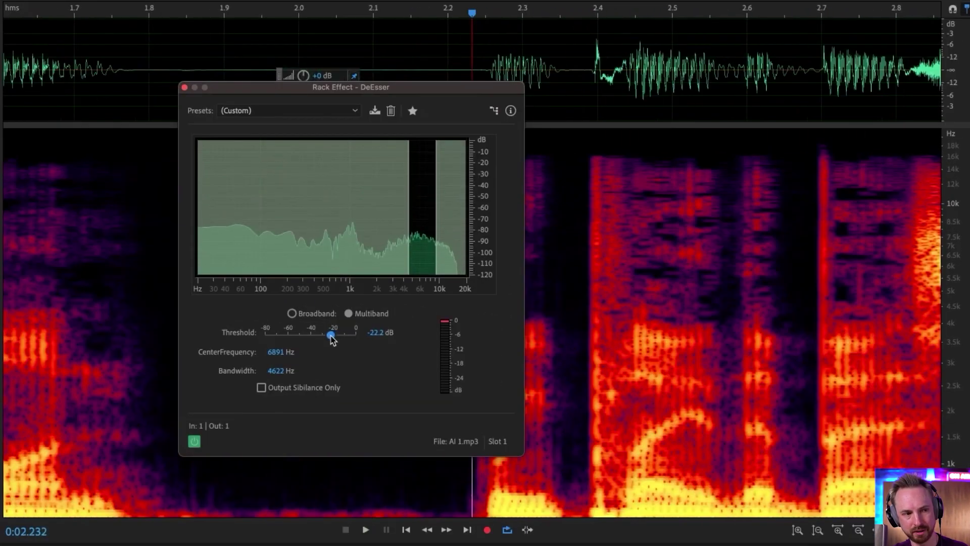
{"action": "left_click_drag", "start_coordinate": [329, 341], "coordinate": [325, 336]}
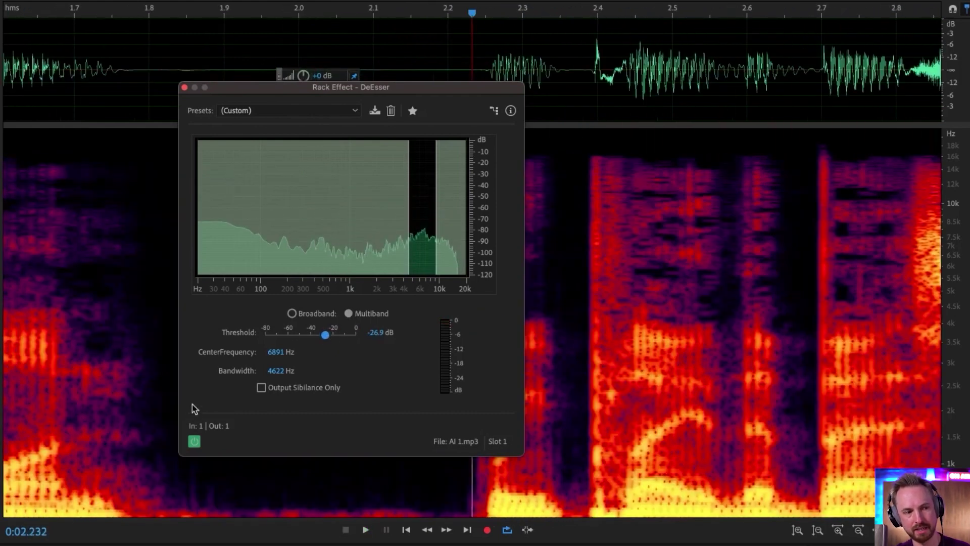
{"action": "left_click", "coordinate": [195, 440]}
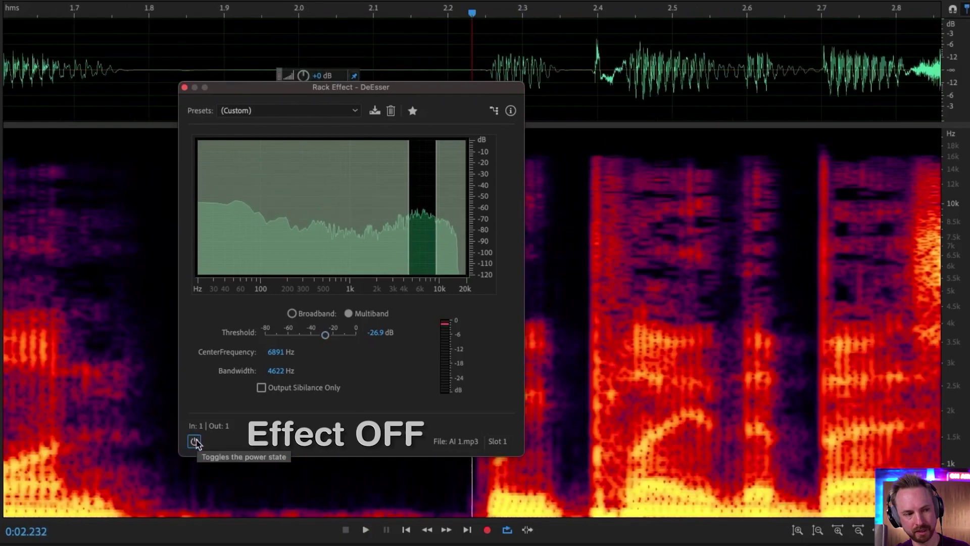
{"action": "left_click", "coordinate": [195, 441]}
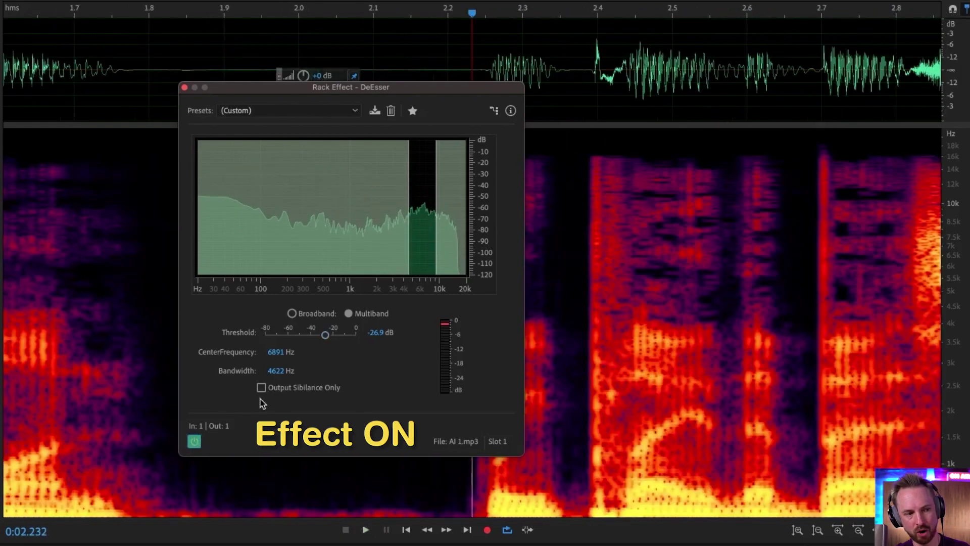
{"action": "left_click", "coordinate": [261, 387]}
{"action": "key", "text": "space"}
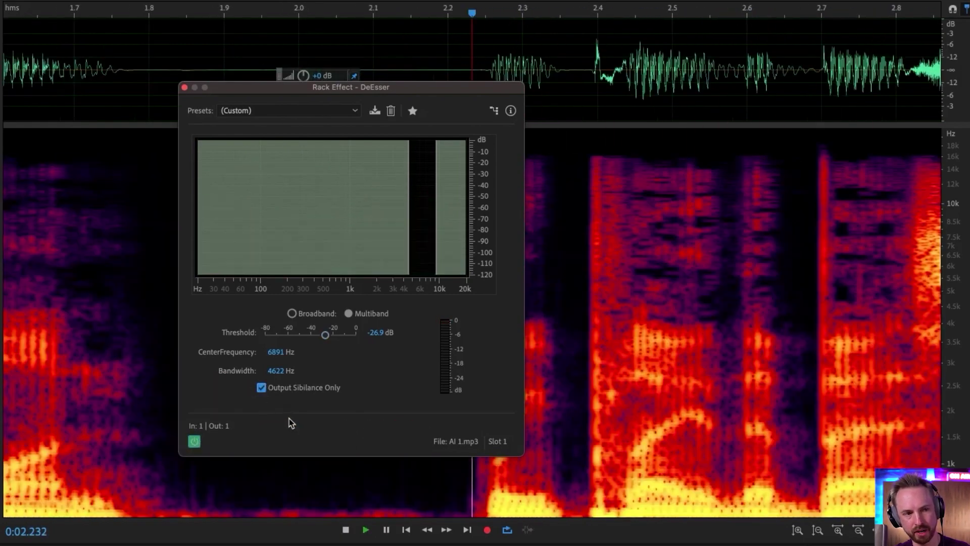
{"action": "key", "text": "space"}
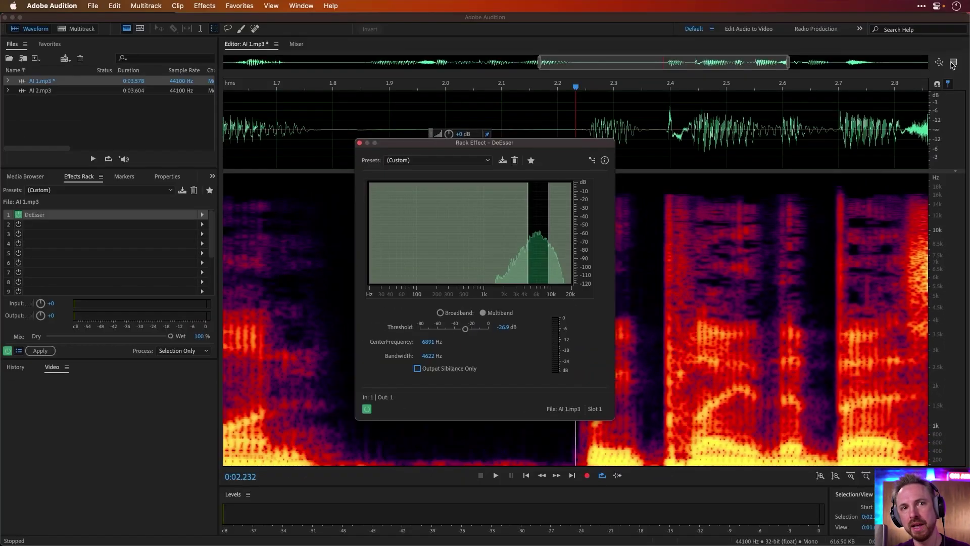
Close the DeEsser window and preview pane, zoom out to the full clip, and open slot 2's effect menu.
{"action": "left_click", "coordinate": [954, 61]}
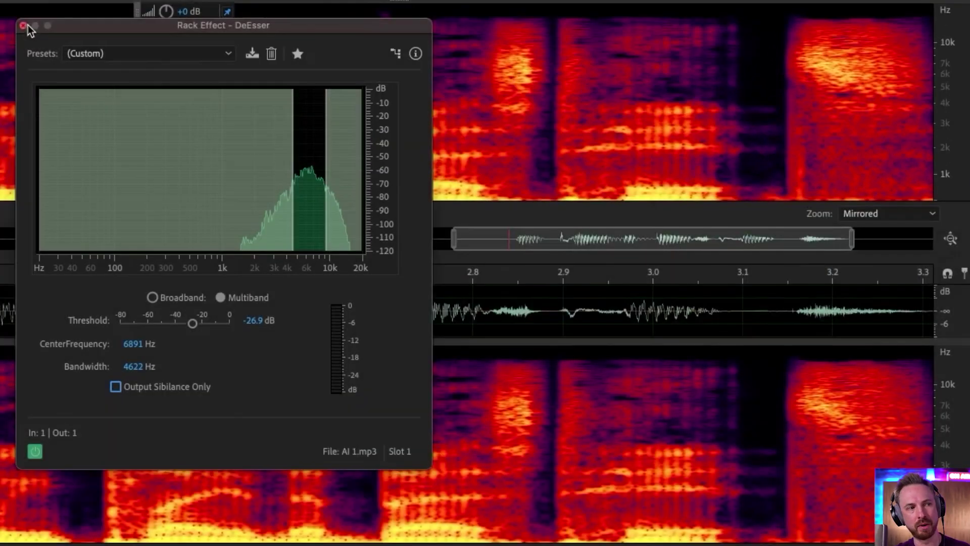
{"action": "left_click", "coordinate": [27, 28]}
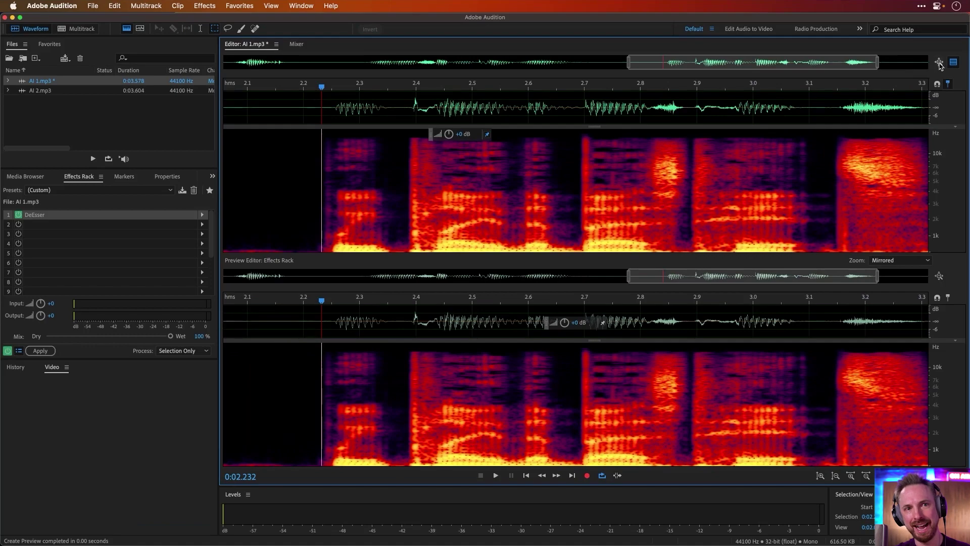
{"action": "left_click", "coordinate": [940, 63]}
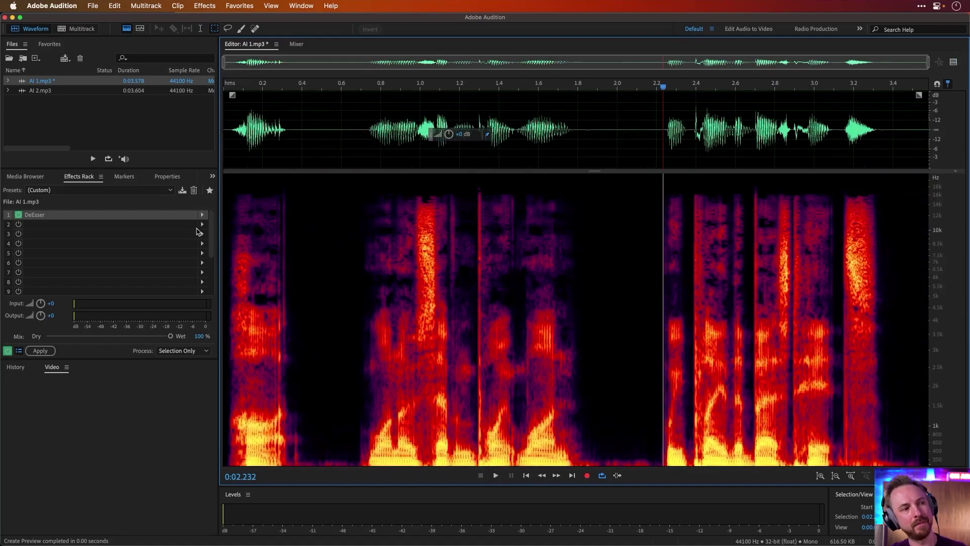
{"action": "left_click", "coordinate": [202, 226]}
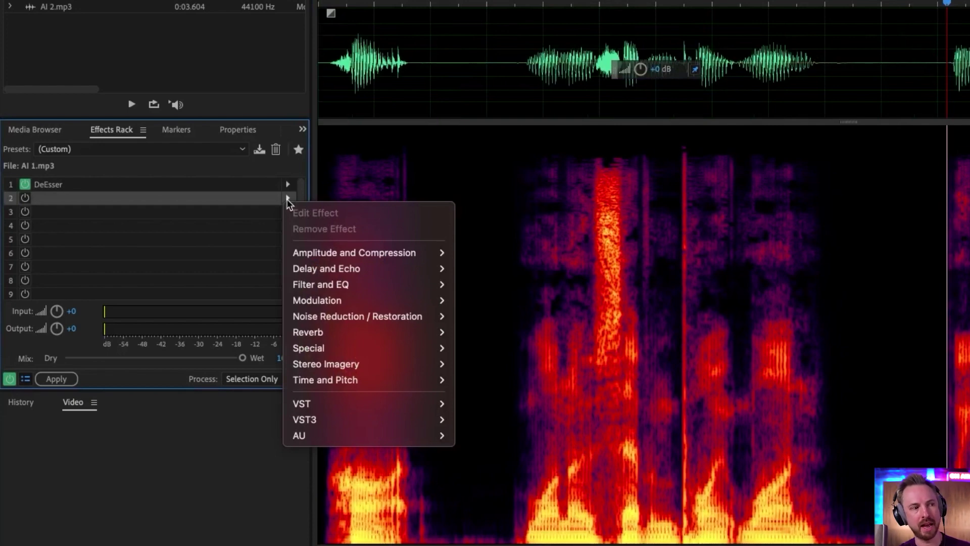
Add a Parametric Equalizer to slot 2 and reset it with the (Default) preset.
{"action": "mouse_move", "coordinate": [374, 283]}
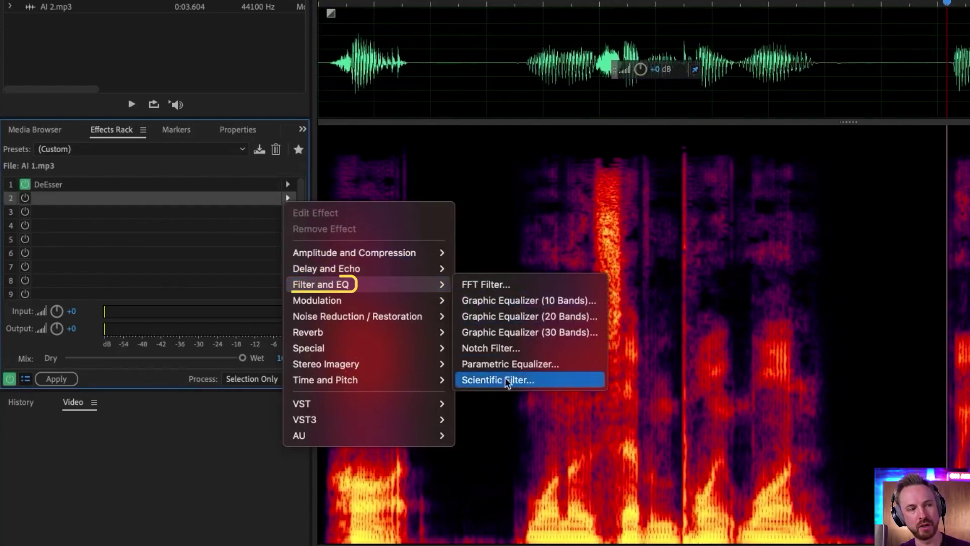
{"action": "left_click", "coordinate": [516, 364]}
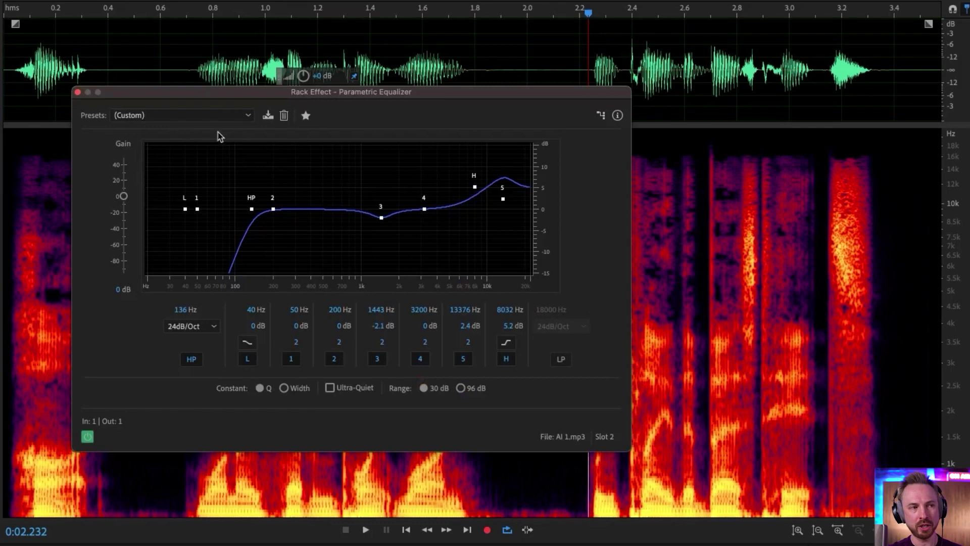
{"action": "left_click", "coordinate": [219, 116]}
{"action": "left_click", "coordinate": [197, 130]}
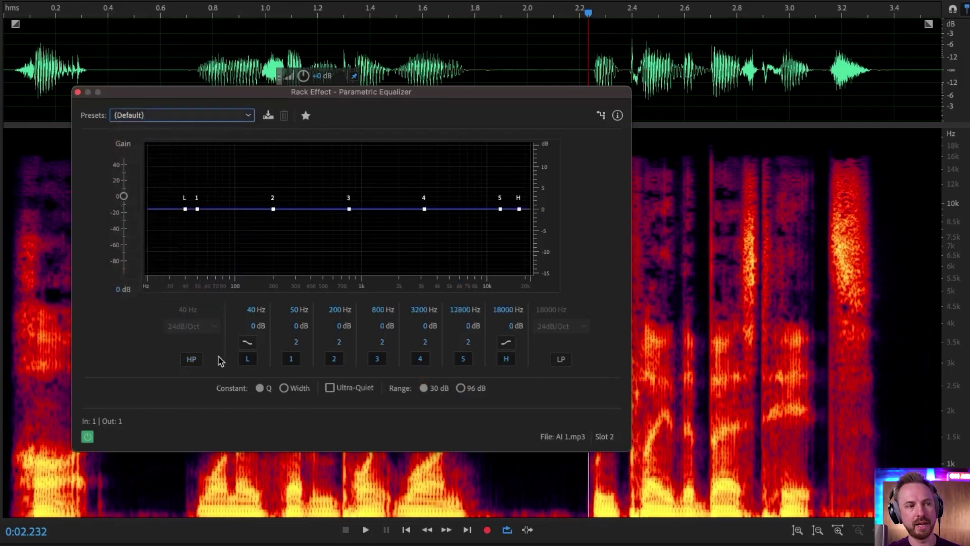
Enable the EQ high-pass and set its cutoff to 96 Hz while listening.
{"action": "left_click", "coordinate": [191, 360]}
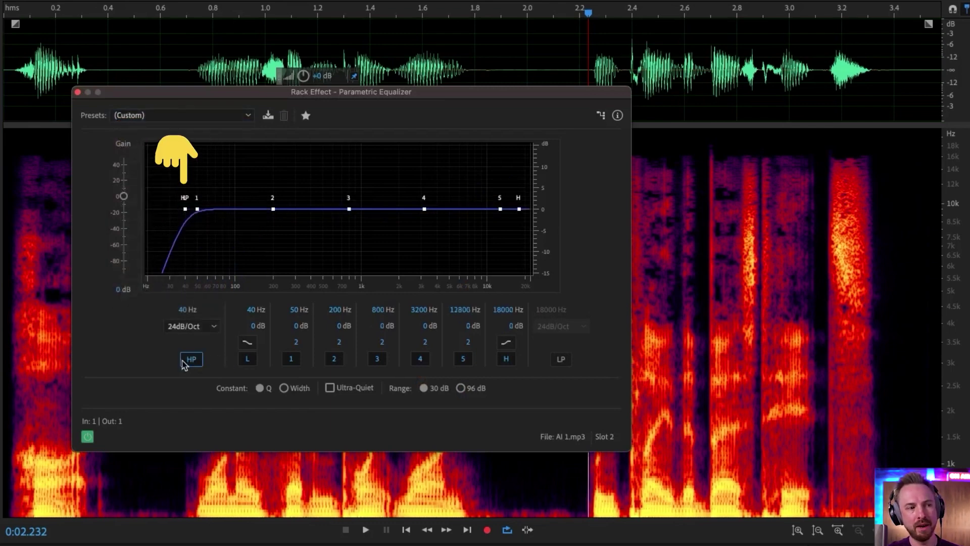
{"action": "key", "text": "space"}
{"action": "key", "text": "space"}
{"action": "left_click_drag", "start_coordinate": [185, 209], "coordinate": [242, 213]}
{"action": "key", "text": "space"}
{"action": "key", "text": "space"}
{"action": "key", "text": "space"}
{"action": "key", "text": "space"}
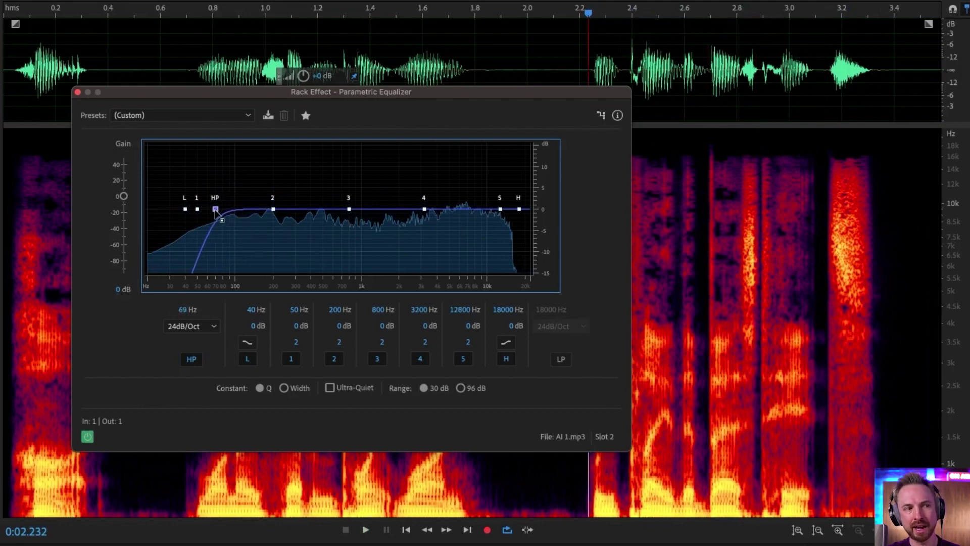
{"action": "key", "text": "space"}
{"action": "mouse_move", "coordinate": [217, 212]}
{"action": "left_mouse_down"}
{"action": "mouse_move", "coordinate": [268, 213]}
{"action": "mouse_move", "coordinate": [234, 209]}
{"action": "left_mouse_up"}
{"action": "key", "text": "space"}
{"action": "key", "text": "space"}
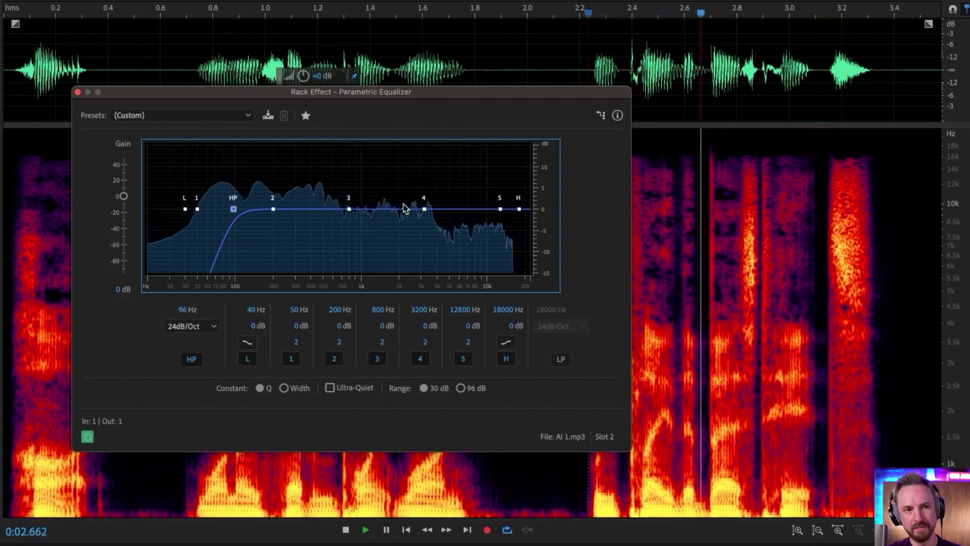
{"action": "key", "text": "space"}
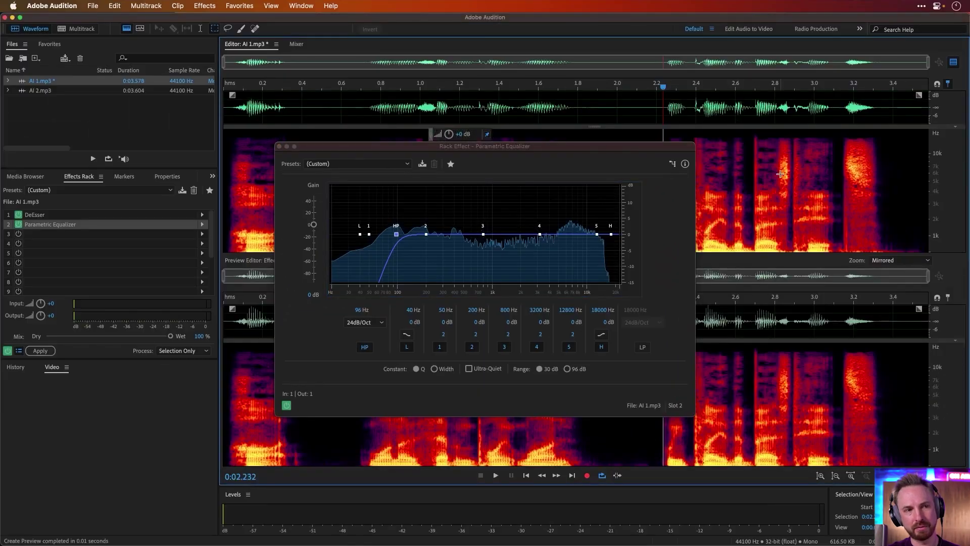
{"action": "left_click_drag", "start_coordinate": [654, 152], "coordinate": [494, 152]}
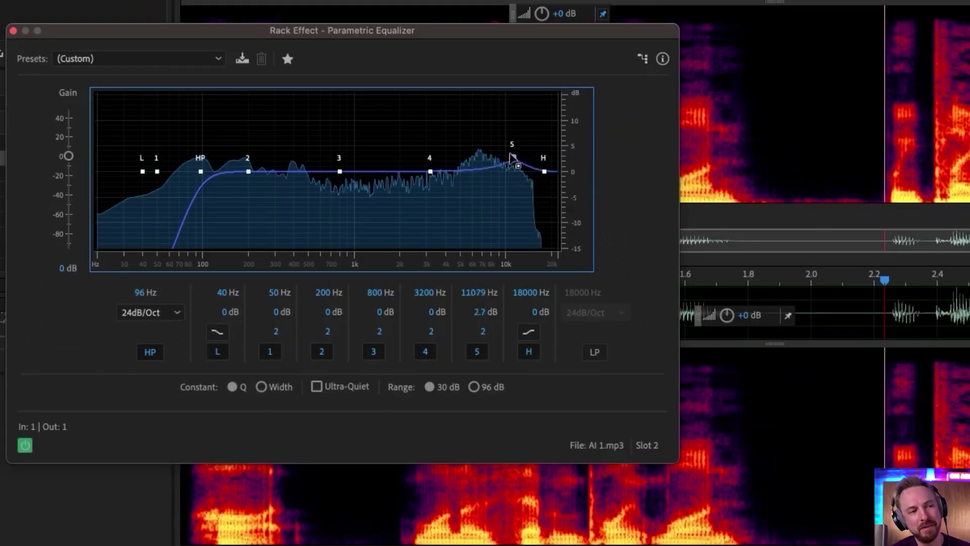
Lift EQ band 5 by 3 dB near 11.5 kHz with a broad Q of 1.1.
{"action": "mouse_move", "coordinate": [509, 142]}
{"action": "left_mouse_down"}
{"action": "mouse_move", "coordinate": [483, 139]}
{"action": "mouse_move", "coordinate": [513, 139]}
{"action": "mouse_move", "coordinate": [515, 150]}
{"action": "left_mouse_up"}
{"action": "left_click_drag", "start_coordinate": [482, 335], "coordinate": [480, 340]}
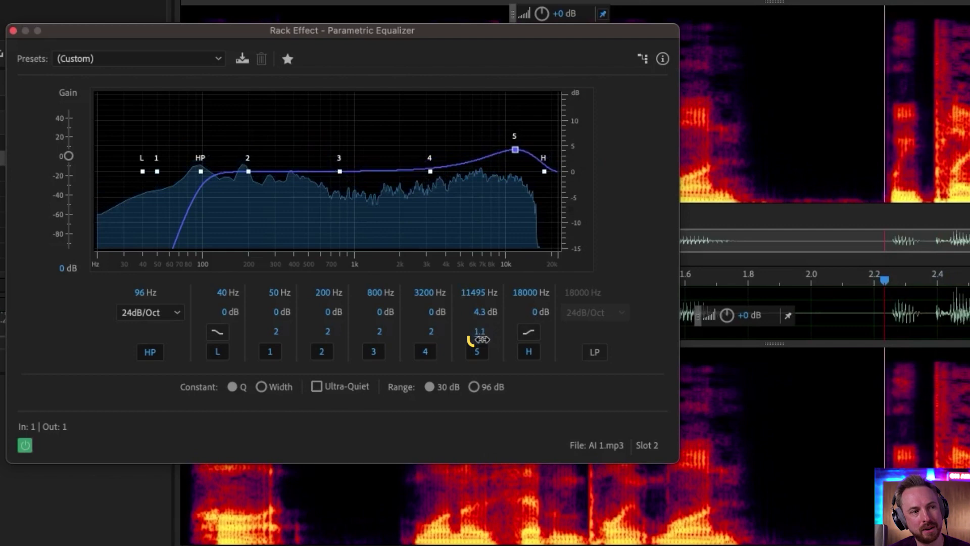
{"action": "left_click_drag", "start_coordinate": [515, 150], "coordinate": [515, 156]}
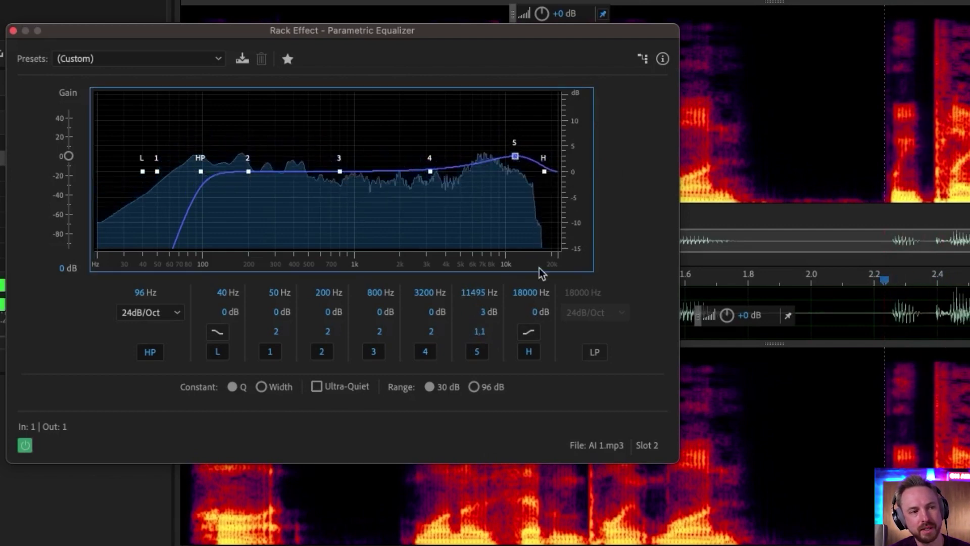
Cut the high shelf to -4.3 dB, add a 48dB/Oct low-pass, and boost a narrow band 4 near 3.2 kHz.
{"action": "left_click", "coordinate": [595, 351]}
{"action": "left_click_drag", "start_coordinate": [545, 171], "coordinate": [529, 193]}
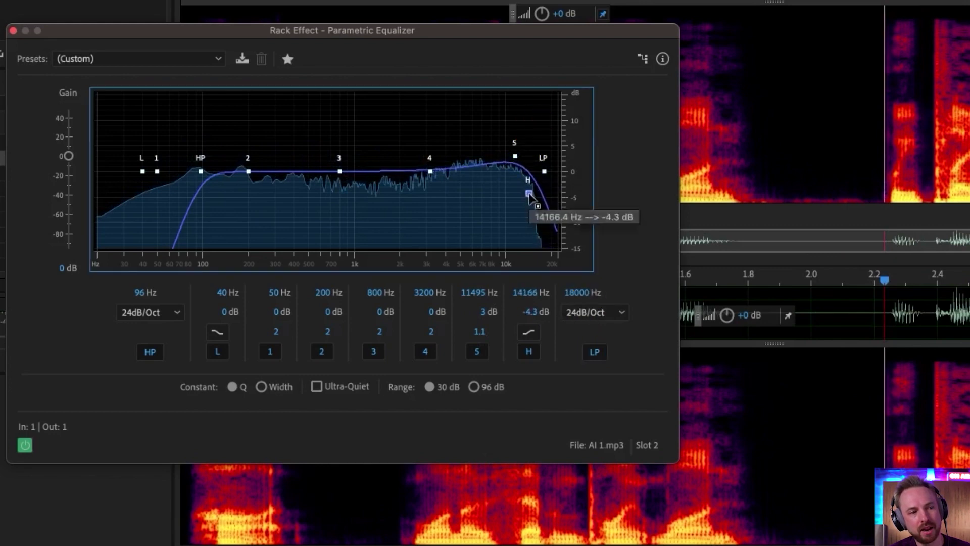
{"action": "left_click", "coordinate": [583, 311]}
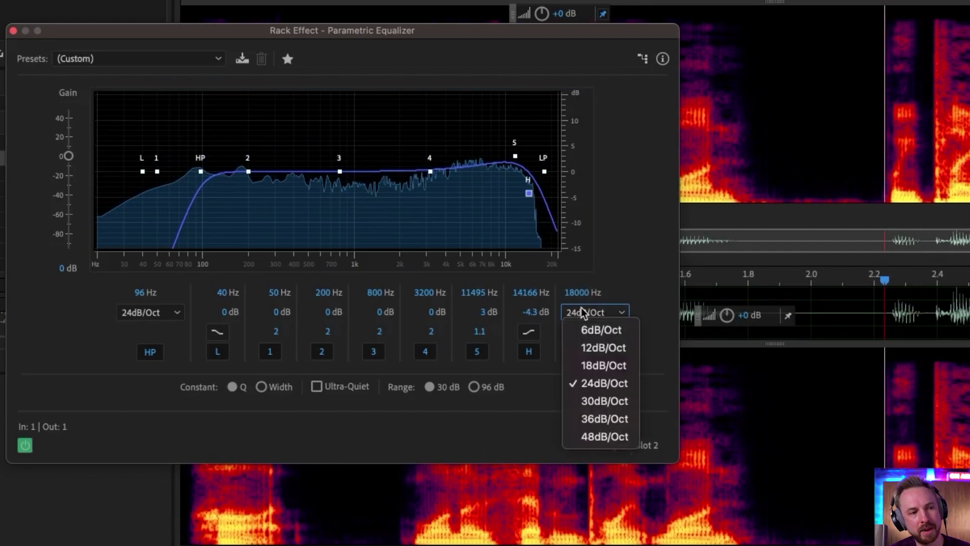
{"action": "left_click", "coordinate": [589, 435]}
{"action": "left_click_drag", "start_coordinate": [545, 172], "coordinate": [542, 172]}
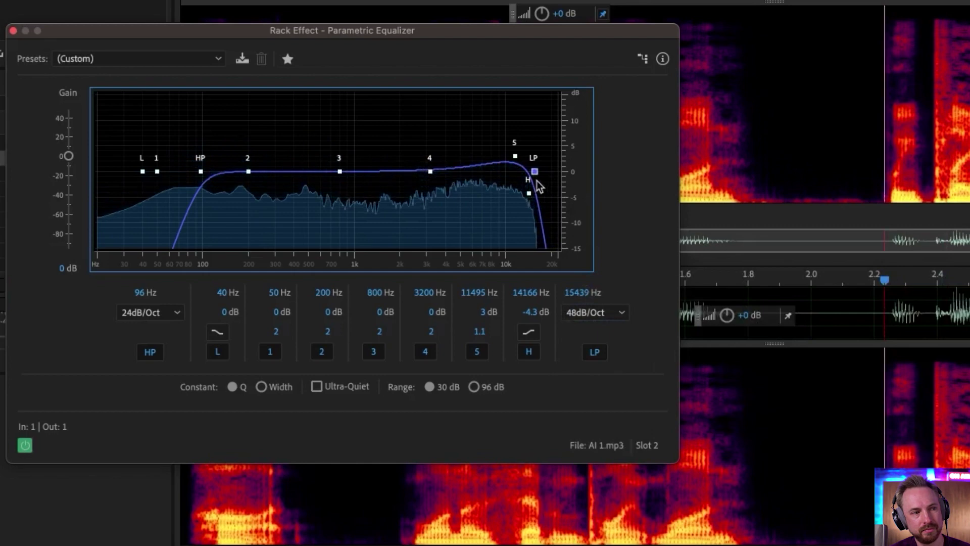
{"action": "left_click_drag", "start_coordinate": [430, 171], "coordinate": [433, 126]}
{"action": "left_click_drag", "start_coordinate": [432, 332], "coordinate": [489, 291]}
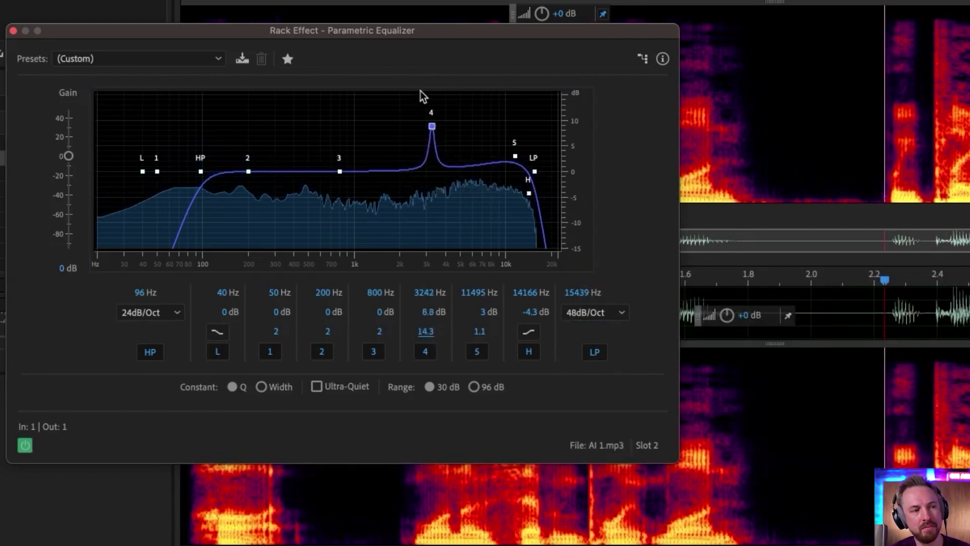
Make band 4 a -4 dB notch at 3665 Hz with Q 32.6, and dip band 3 slightly near 2 kHz.
{"action": "left_click_drag", "start_coordinate": [432, 126], "coordinate": [439, 79]}
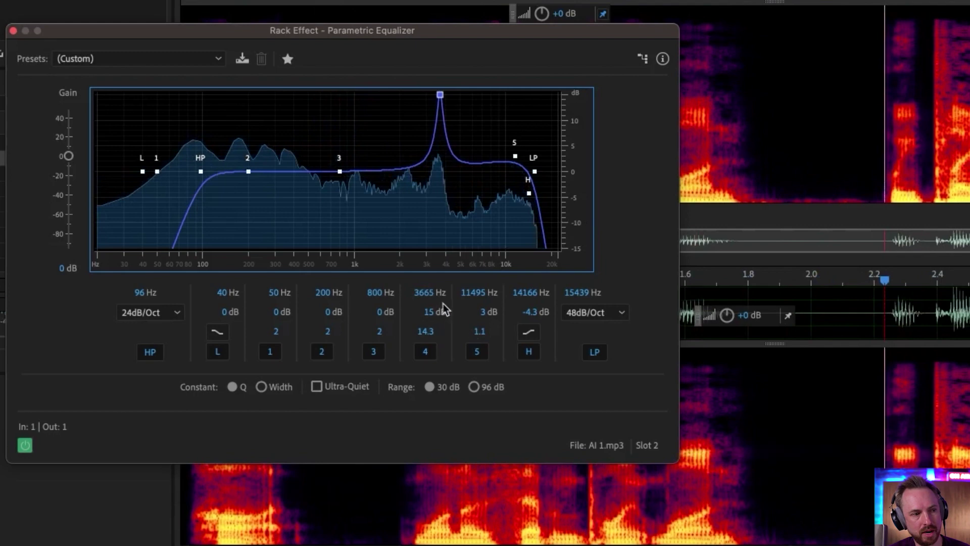
{"action": "left_click_drag", "start_coordinate": [423, 332], "coordinate": [320, 314]}
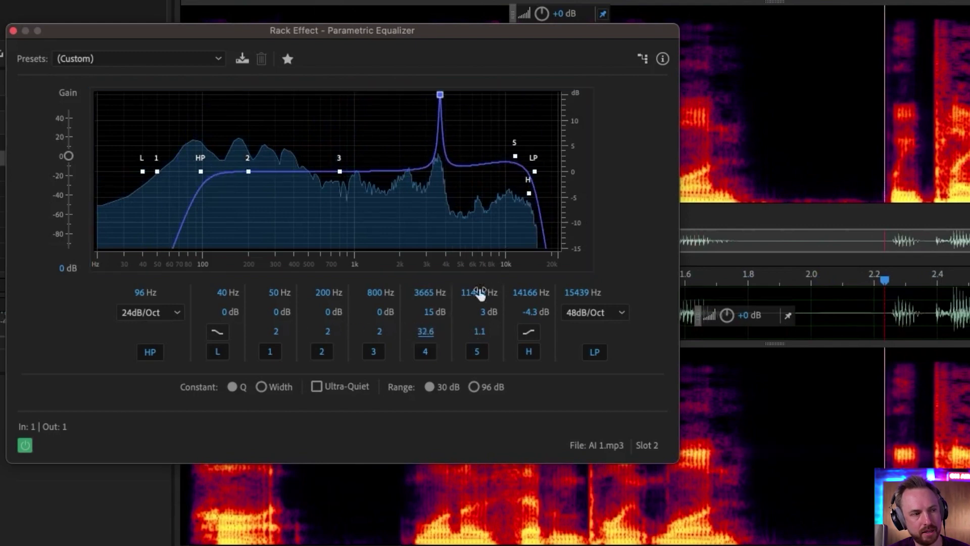
{"action": "left_click_drag", "start_coordinate": [428, 312], "coordinate": [313, 308]}
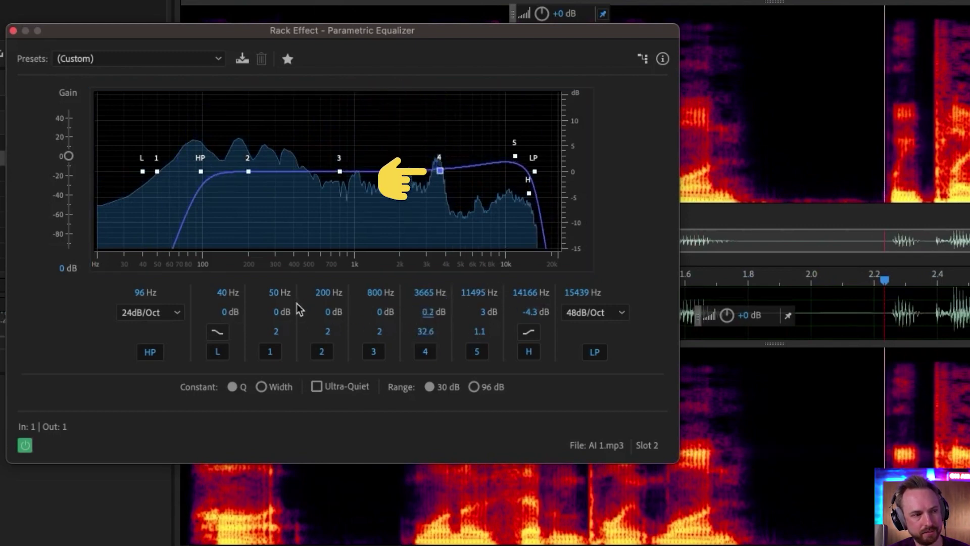
{"action": "left_click_drag", "start_coordinate": [426, 316], "coordinate": [417, 318]}
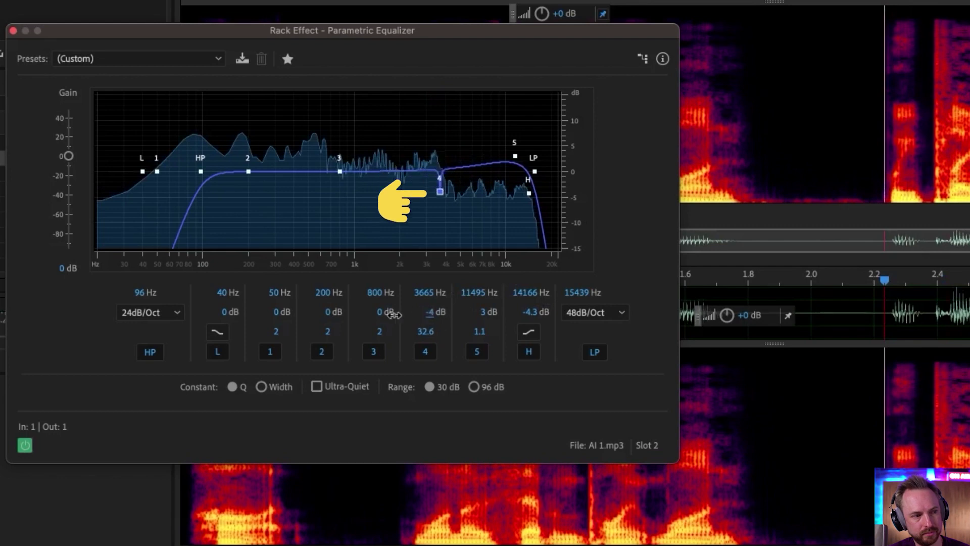
{"action": "left_click_drag", "start_coordinate": [340, 173], "coordinate": [355, 178]}
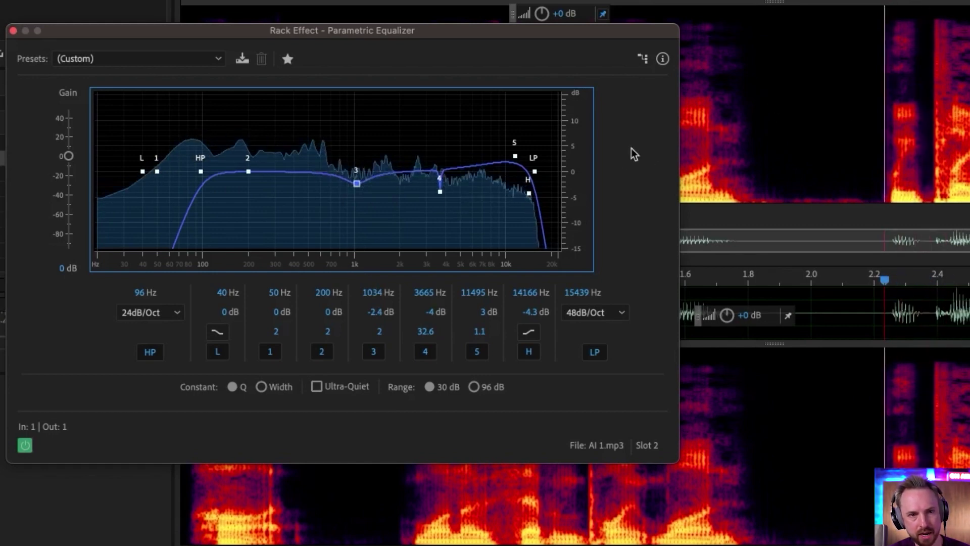
{"action": "left_click_drag", "start_coordinate": [358, 184], "coordinate": [400, 182]}
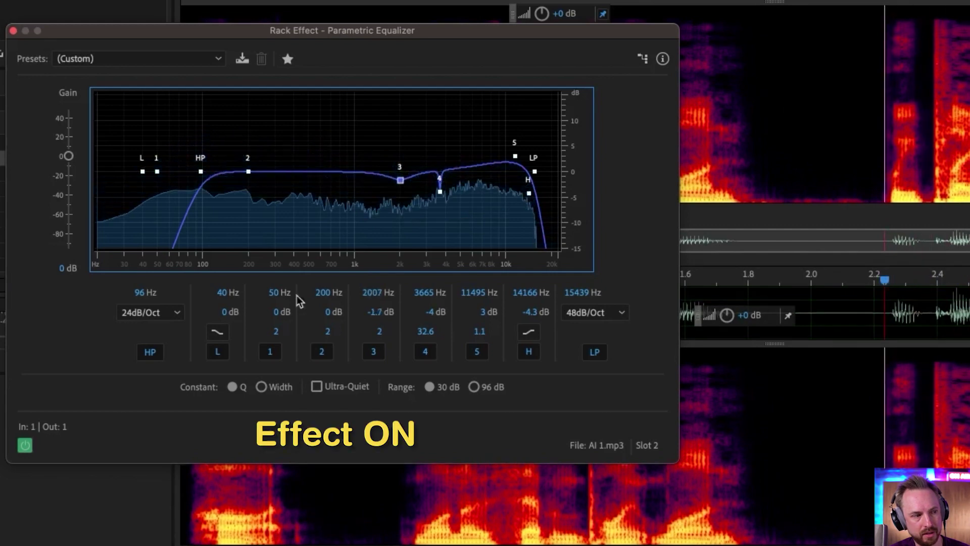
{"action": "left_click", "coordinate": [26, 443]}
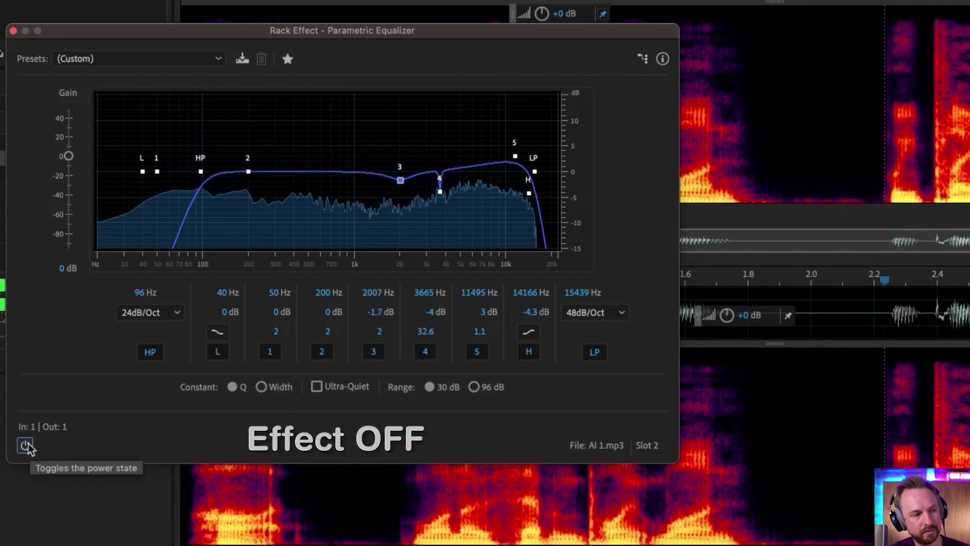
{"action": "left_click", "coordinate": [27, 444]}
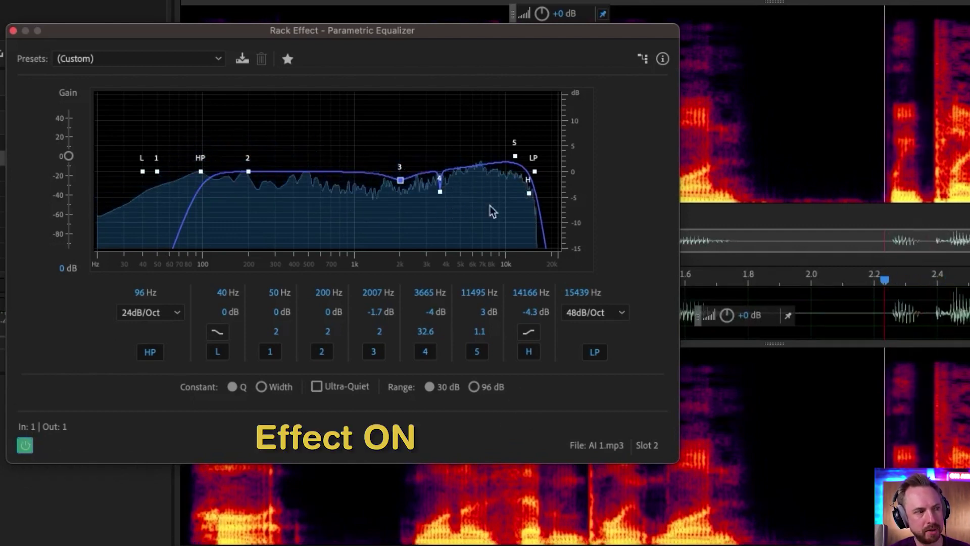
{"action": "left_click", "coordinate": [13, 30]}
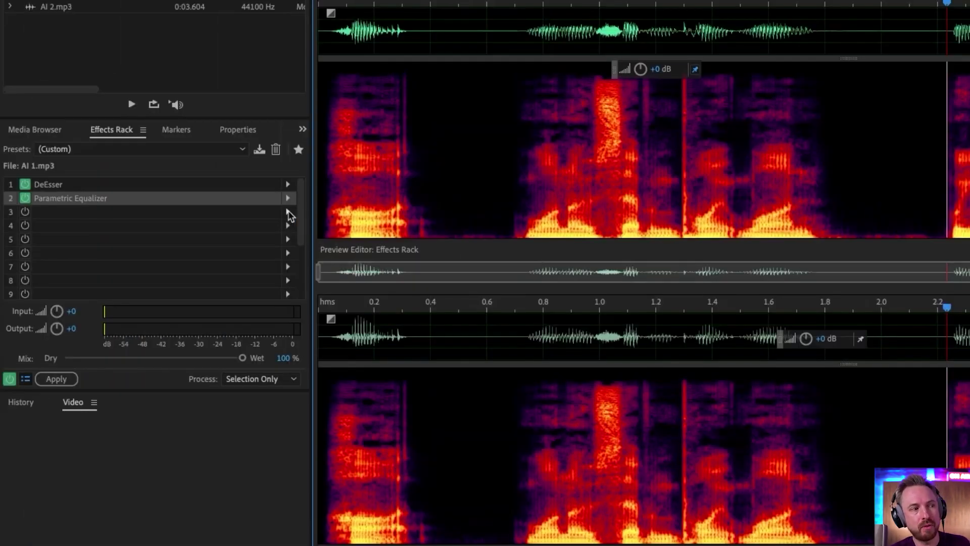
Put Dynamics in slot 3, load its (Default) preset, and re-enable the Compressor.
{"action": "left_click", "coordinate": [288, 211]}
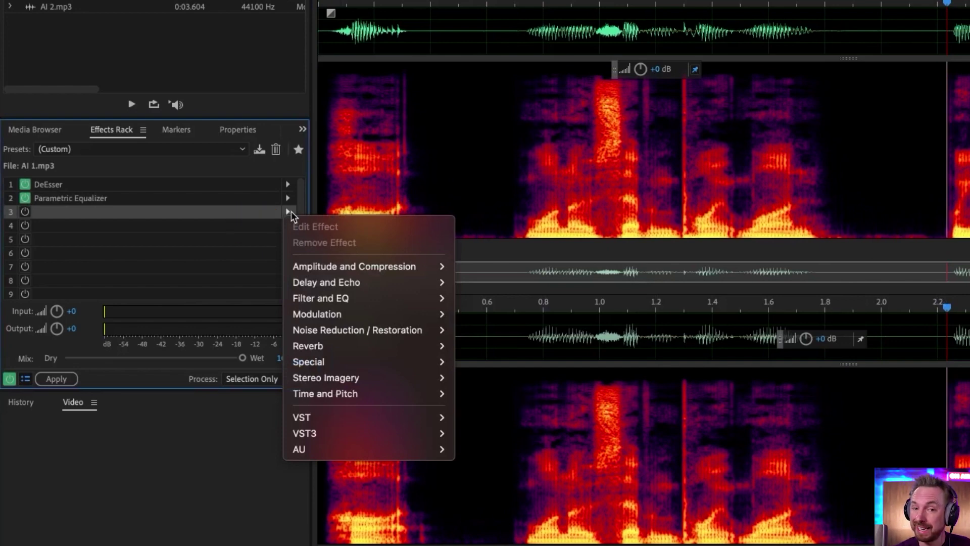
{"action": "mouse_move", "coordinate": [364, 263]}
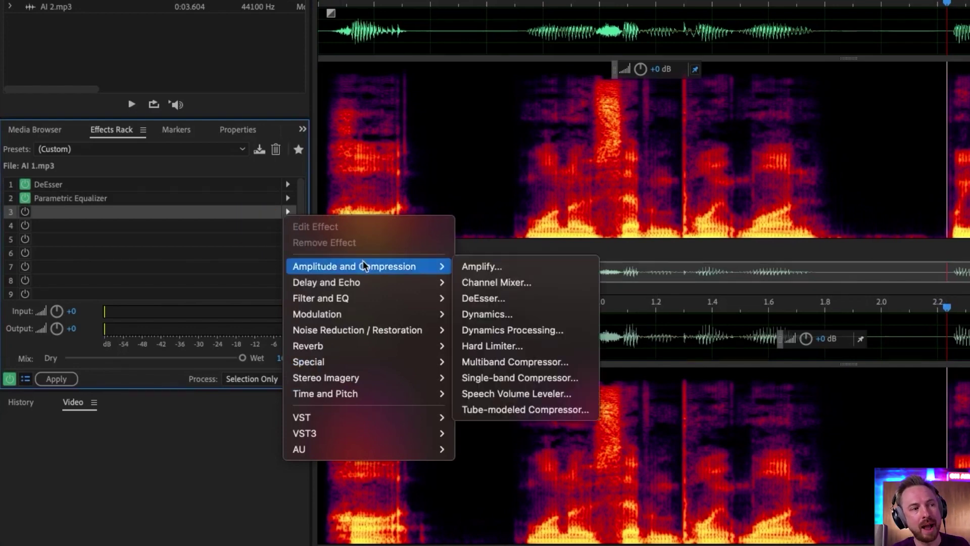
{"action": "left_click", "coordinate": [487, 314]}
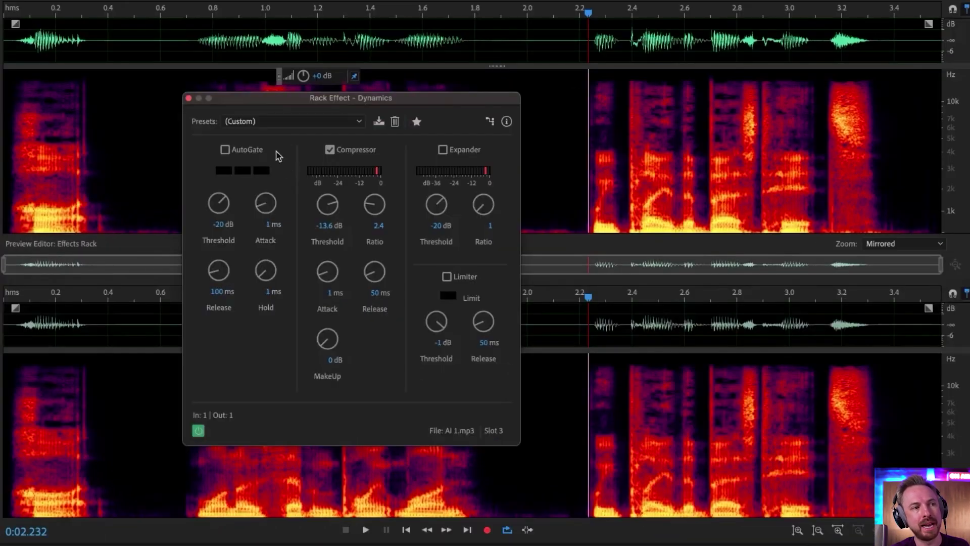
{"action": "left_click", "coordinate": [277, 122]}
{"action": "key", "text": "Return"}
{"action": "left_click", "coordinate": [350, 151]}
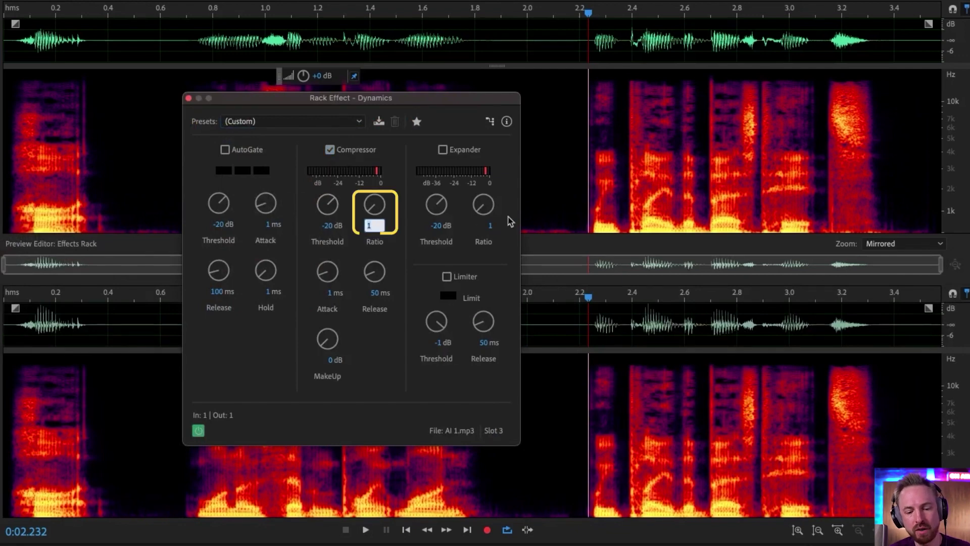
Set the compressor ratio to 2.5 and threshold to -15 dB, previewing each change.
{"action": "key", "text": "space"}
{"action": "key", "text": "space"}
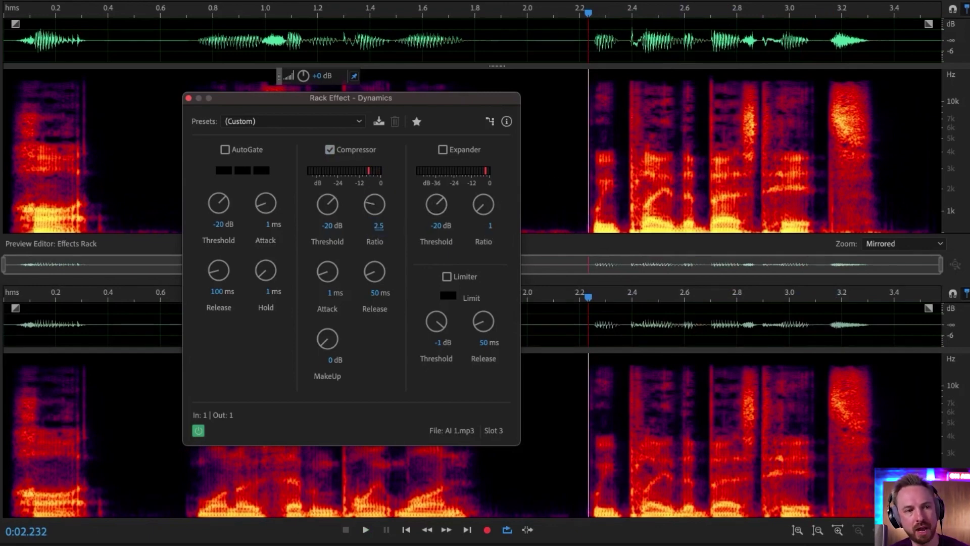
{"action": "key", "text": "space"}
{"action": "key", "text": "space"}
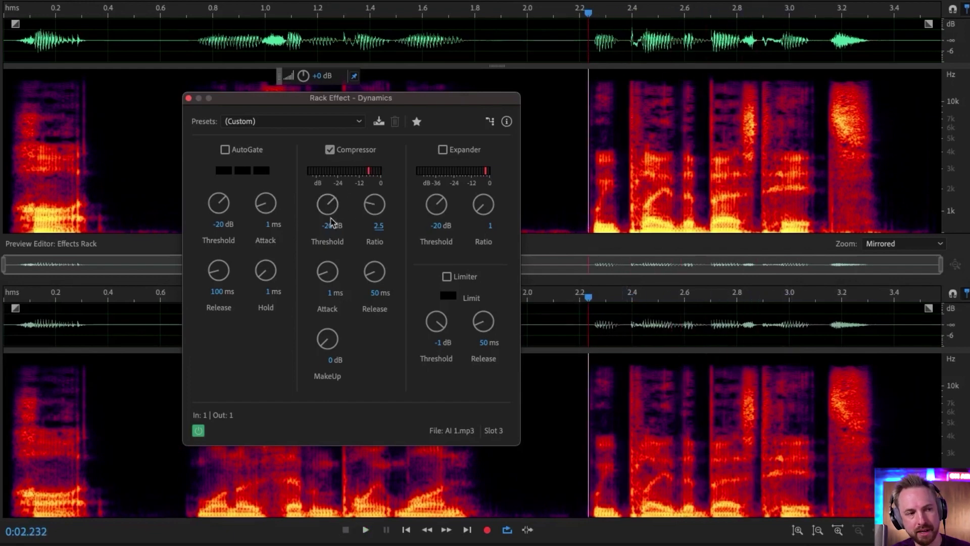
{"action": "key", "text": "BackSpace"}
{"action": "key", "text": "space"}
{"action": "key", "text": "space"}
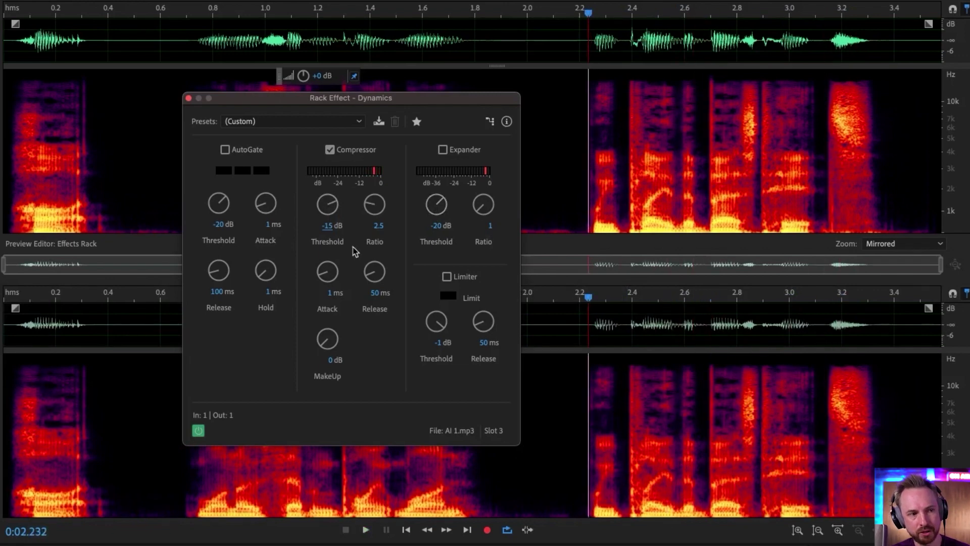
{"action": "key", "text": "space"}
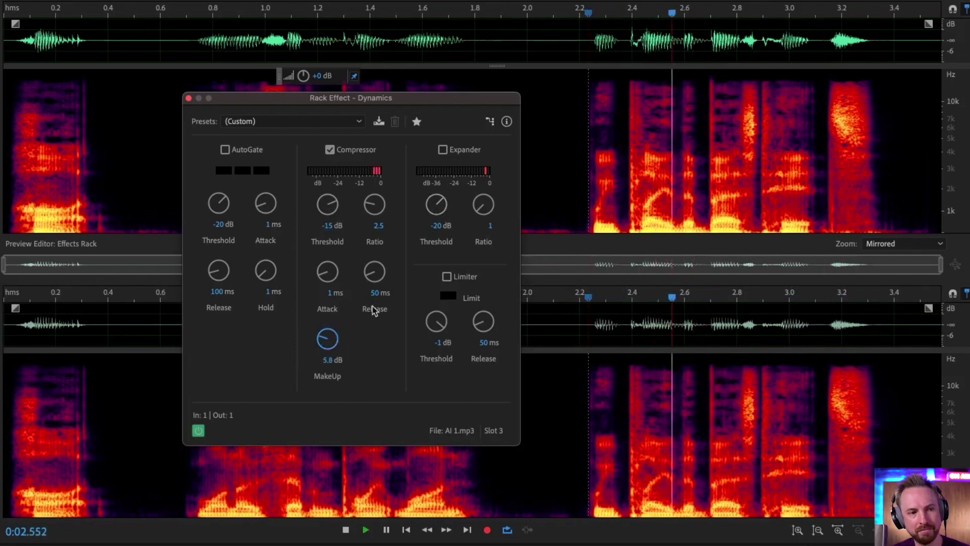
Enable the Limiter, raise makeup gain to about 5.7 dB, and close Dynamics.
{"action": "key", "text": "space"}
{"action": "left_click", "coordinate": [447, 277]}
{"action": "left_click_drag", "start_coordinate": [329, 350], "coordinate": [331, 346]}
{"action": "key", "text": "space"}
{"action": "key", "text": "space"}
{"action": "key", "text": "space"}
{"action": "key", "text": "space"}
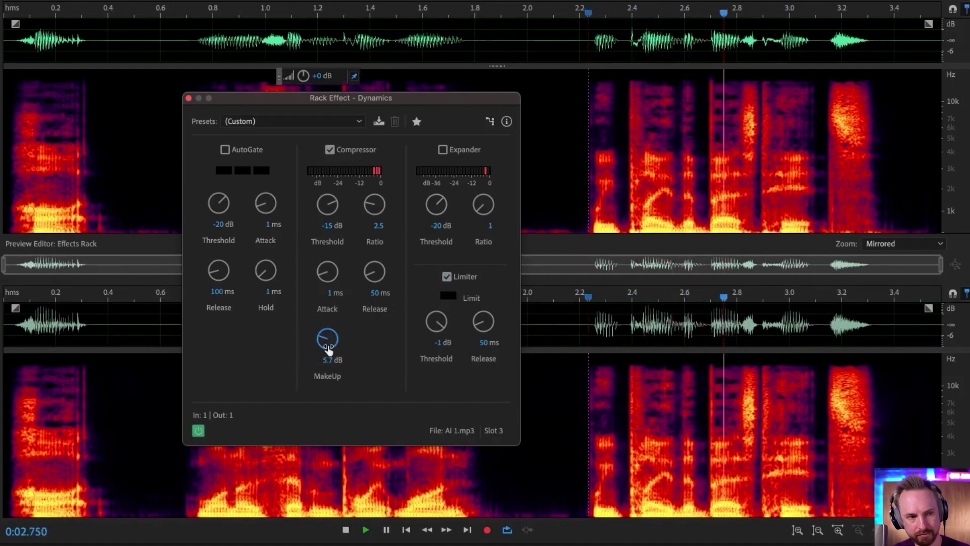
{"action": "key", "text": "space"}
{"action": "left_click", "coordinate": [189, 99]}
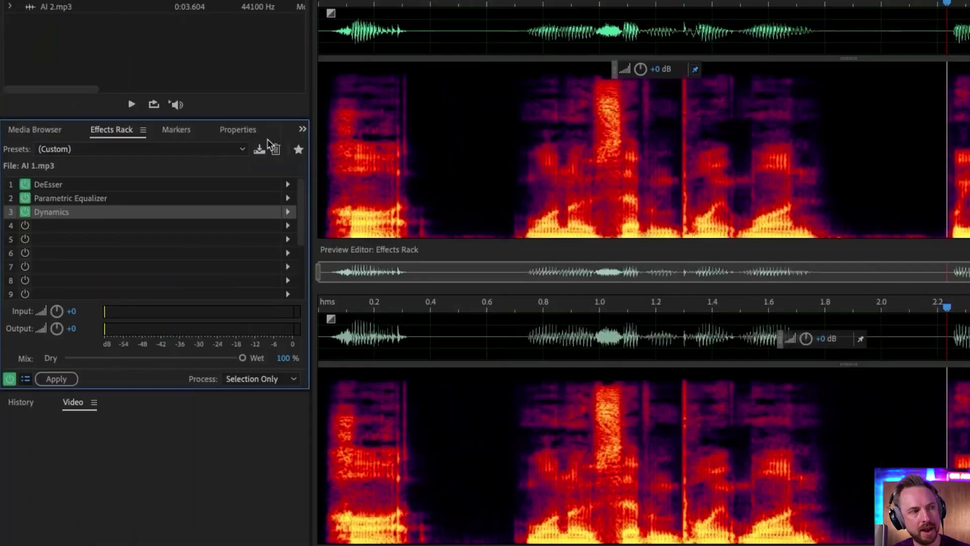
Save the three-effect chain as preset 'AI Voice Better' and apply it to AI 1.mp3.
{"action": "left_click", "coordinate": [259, 150]}
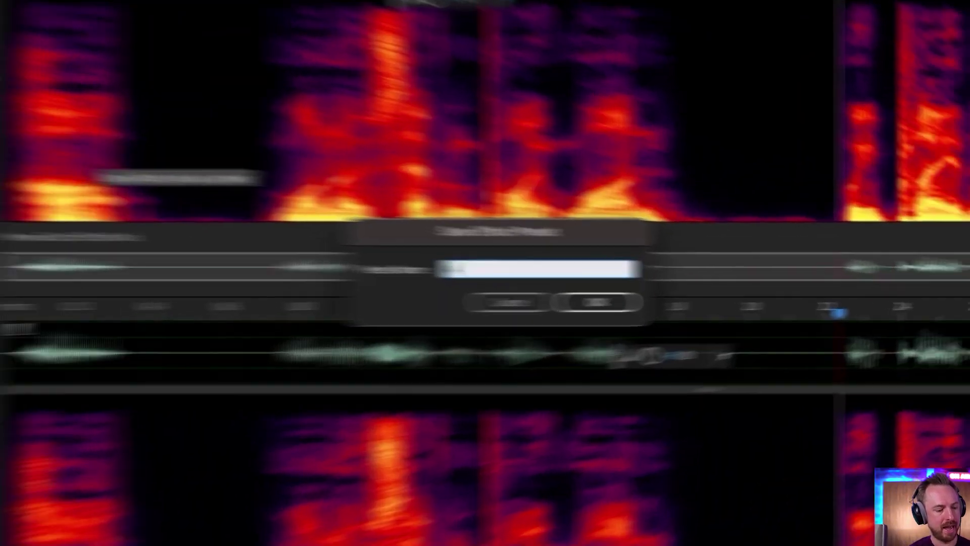
{"action": "type", "text": "AI Voice Better"}
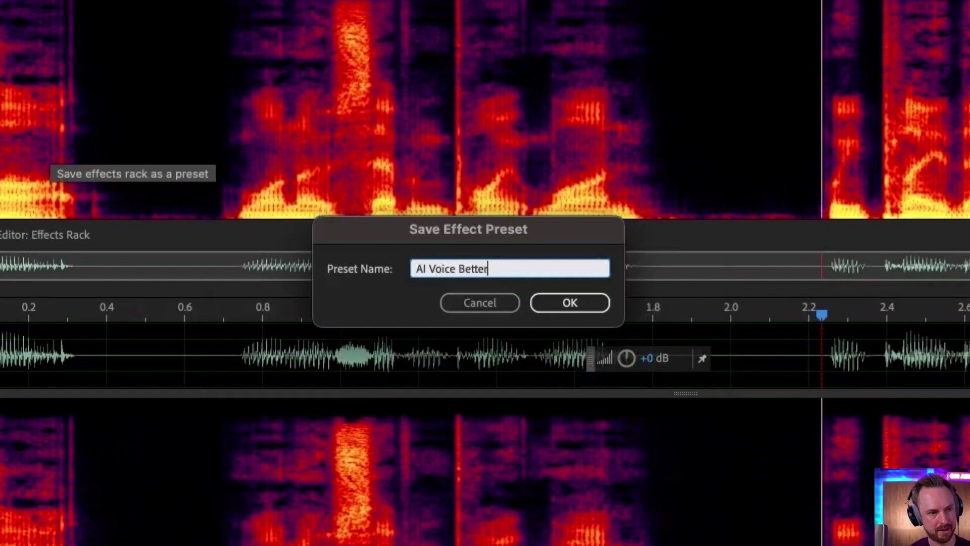
{"action": "key", "text": "Return"}
{"action": "left_click", "coordinate": [49, 350]}
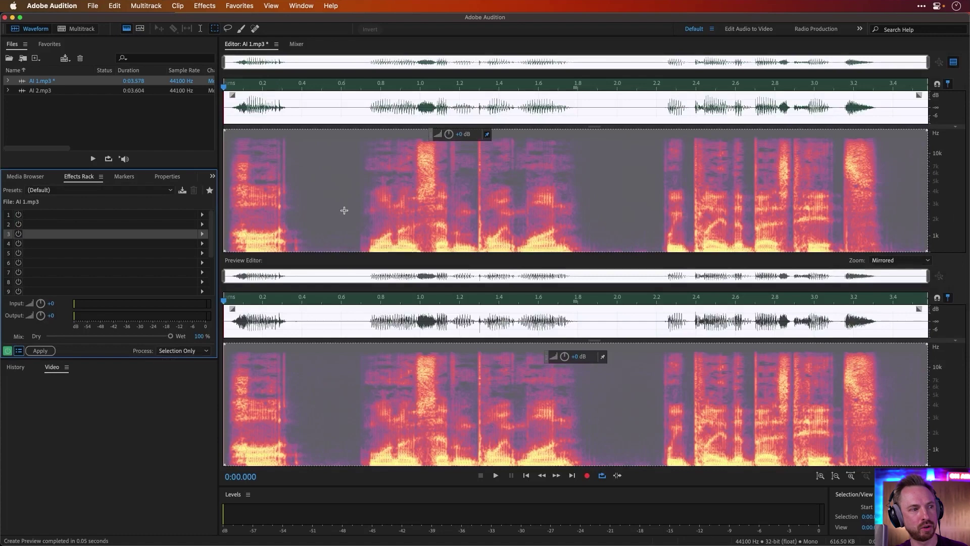
Clear the selection, hide the preview pane, and turn off the spectral display.
{"action": "left_click", "coordinate": [345, 210]}
{"action": "left_click", "coordinate": [952, 62]}
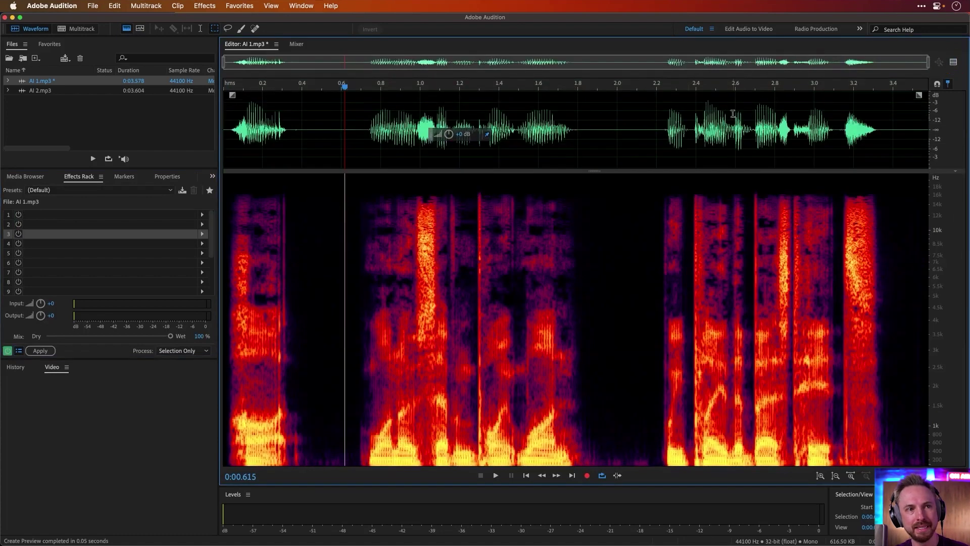
{"action": "key", "text": "shift+d"}
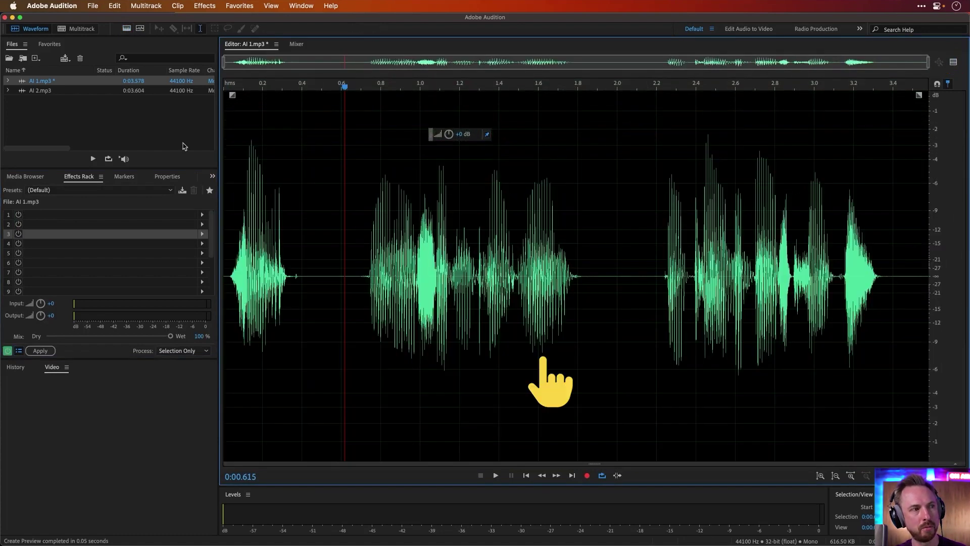
Open AI 2.mp3 and apply the AI Voice Better rack preset to it.
{"action": "double_click", "coordinate": [50, 90]}
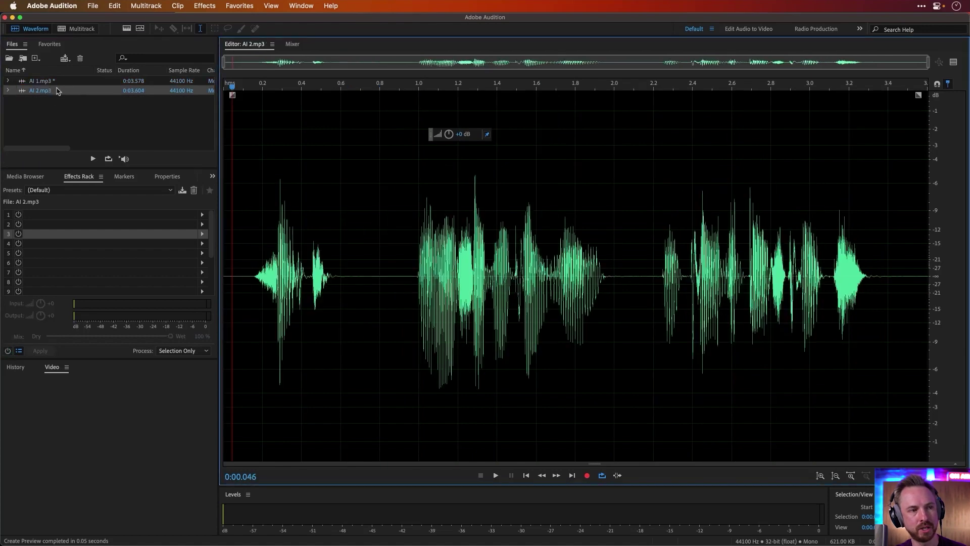
{"action": "left_click", "coordinate": [87, 190]}
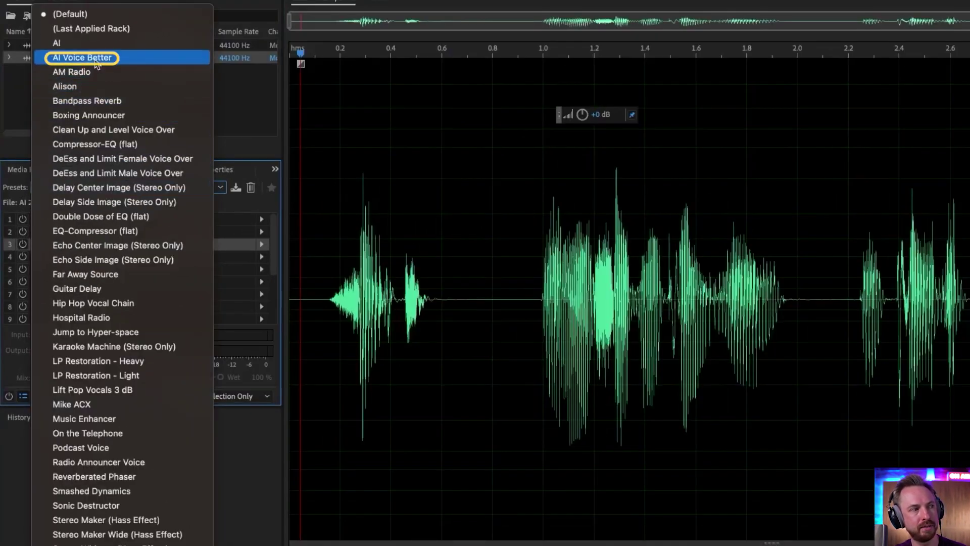
{"action": "left_click", "coordinate": [95, 58]}
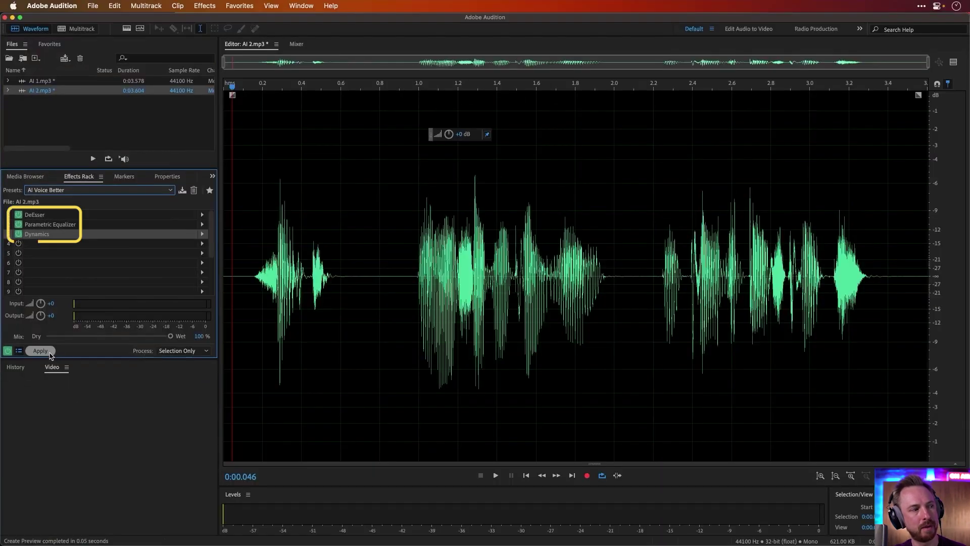
{"action": "left_click", "coordinate": [41, 351]}
{"action": "left_click", "coordinate": [544, 306]}
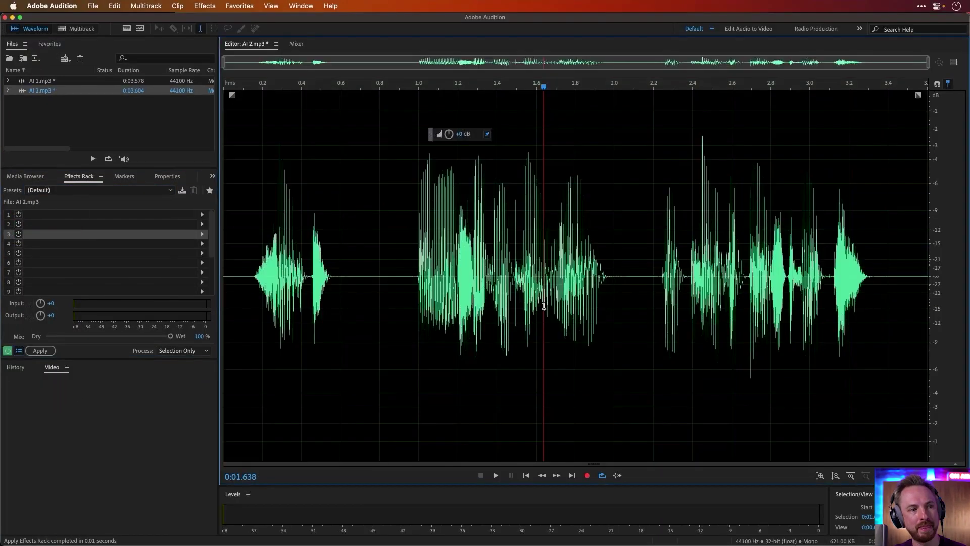
Create a new multitrack session named 'AI'.
{"action": "left_click", "coordinate": [81, 28]}
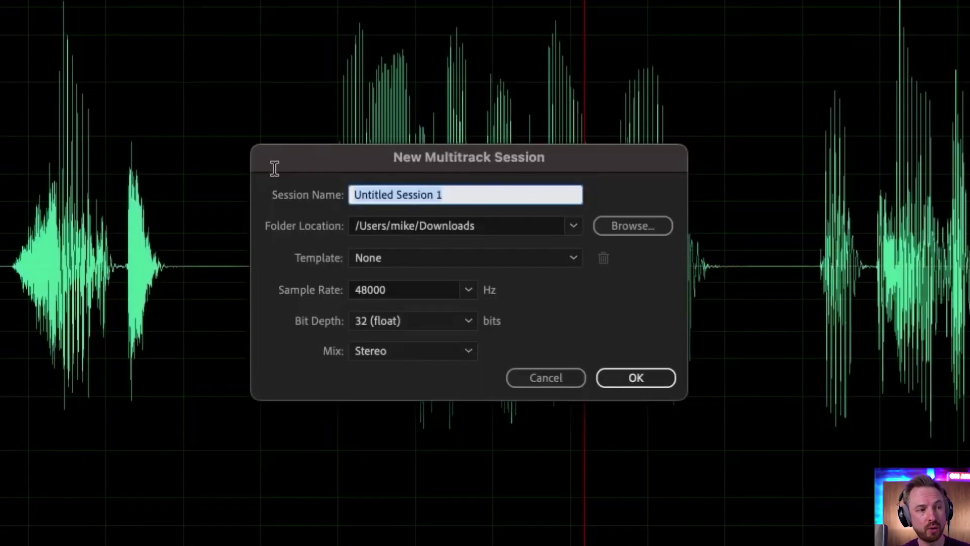
{"action": "type", "text": "AI"}
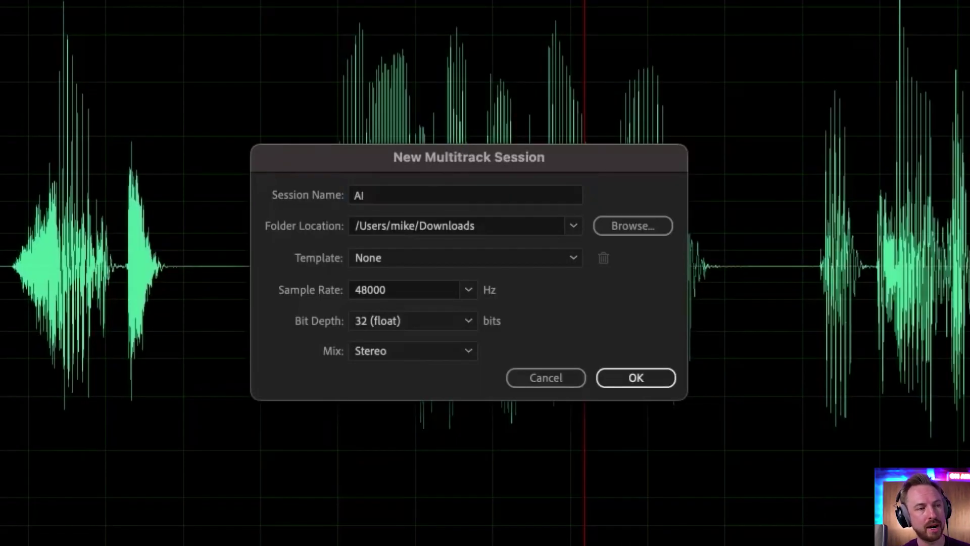
{"action": "key", "text": "Return"}
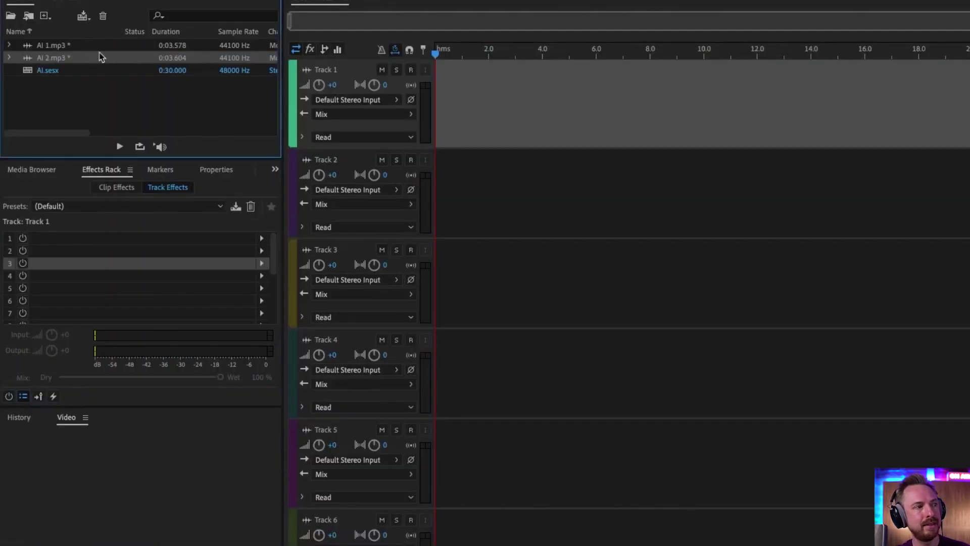
Place the AI clips on Tracks 1 and 2 starting near 0.3 s, then play the session.
{"action": "left_click", "coordinate": [76, 45], "text": "shift"}
{"action": "left_click_drag", "start_coordinate": [101, 57], "coordinate": [432, 142]}
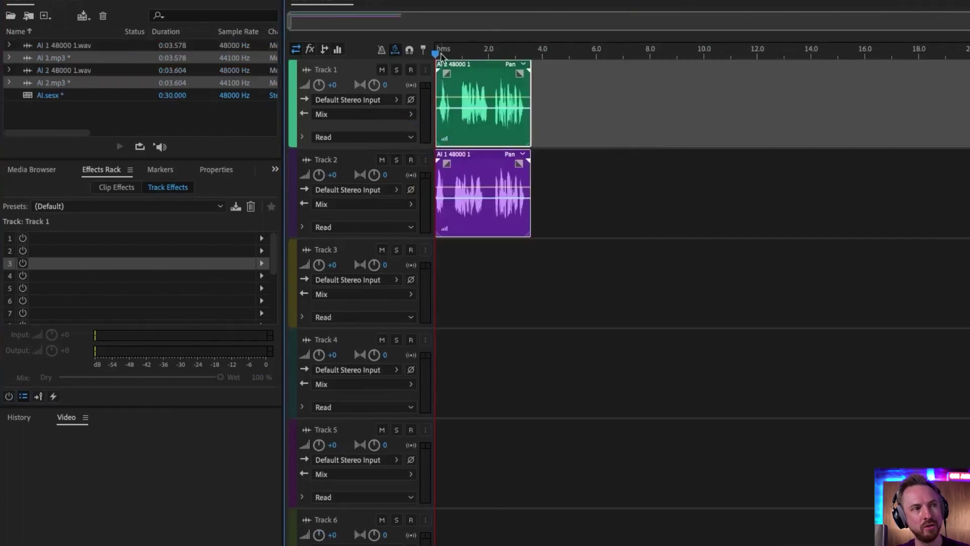
{"action": "scroll", "coordinate": [441, 55], "scroll_direction": "up", "scroll_amount": 4}
{"action": "left_click_drag", "start_coordinate": [488, 161], "coordinate": [528, 153]}
{"action": "left_click", "coordinate": [497, 256]}
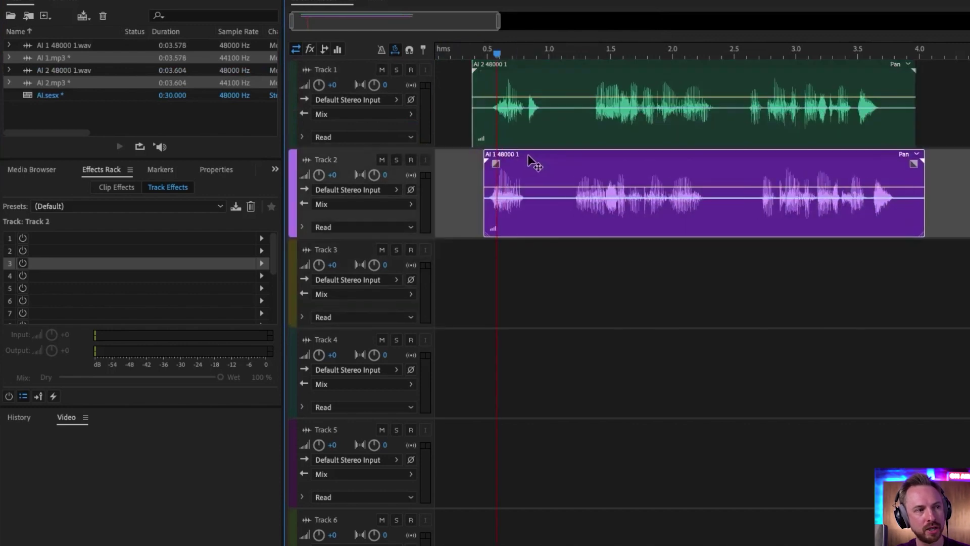
{"action": "left_click", "coordinate": [462, 259]}
{"action": "key", "text": "space"}
{"action": "key", "text": "space"}
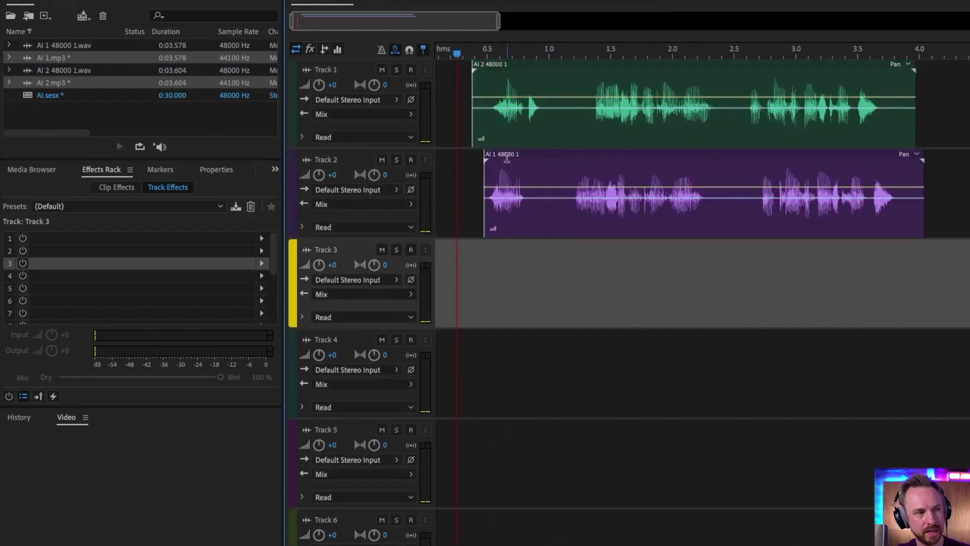
Cut a short time range from both clips and slide Track 2's right clip left to close the gap.
{"action": "left_click_drag", "start_coordinate": [546, 181], "coordinate": [578, 106]}
{"action": "key", "text": "Delete"}
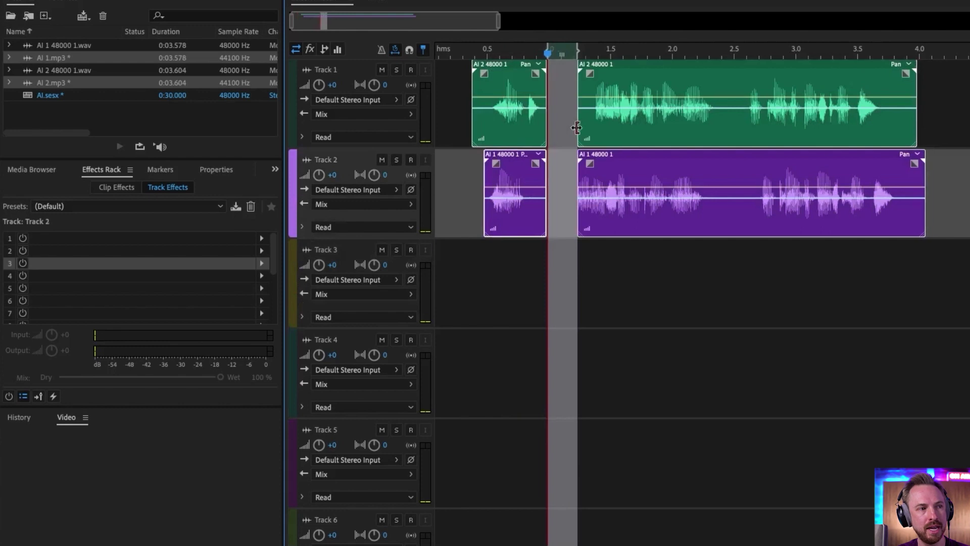
{"action": "left_click", "coordinate": [573, 298]}
{"action": "left_click", "coordinate": [569, 208]}
{"action": "left_click_drag", "start_coordinate": [584, 209], "coordinate": [579, 209]}
{"action": "left_click", "coordinate": [535, 204]}
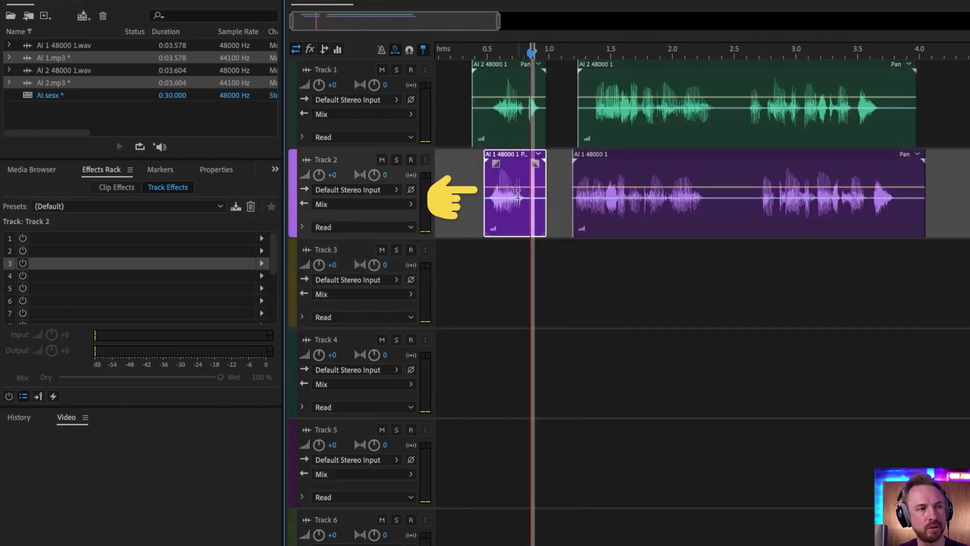
Play the tightened clips back from near the beginning.
{"action": "left_click", "coordinate": [531, 132]}
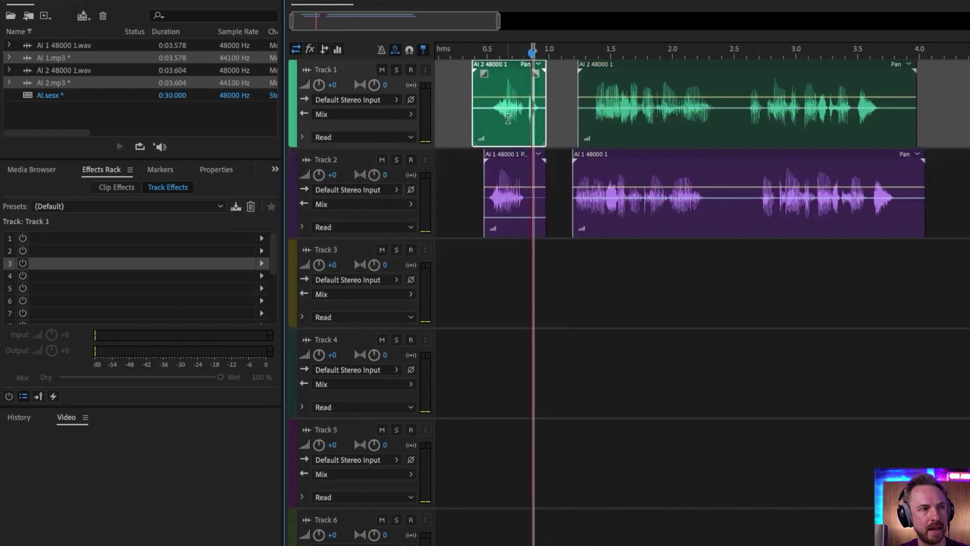
{"action": "left_click", "coordinate": [512, 103]}
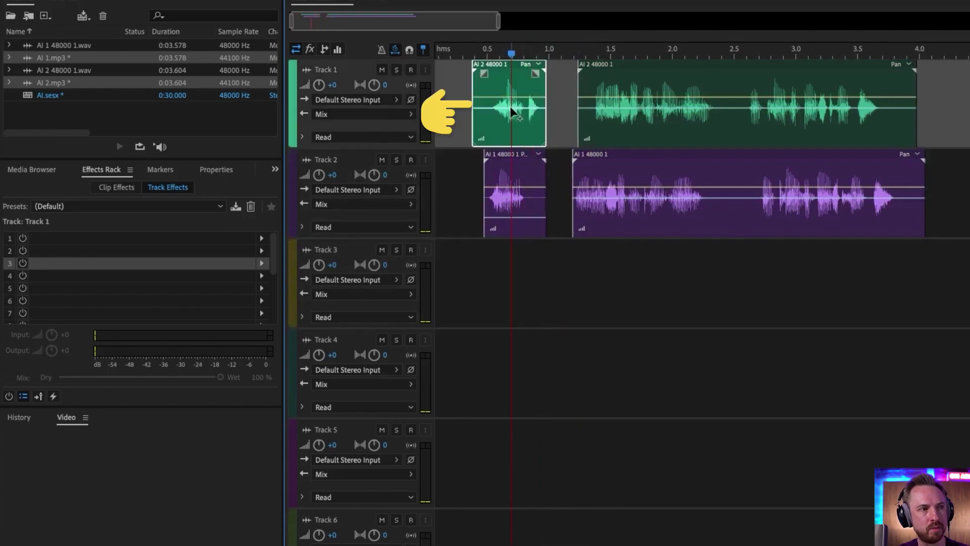
{"action": "left_click", "coordinate": [447, 145]}
{"action": "key", "text": "space"}
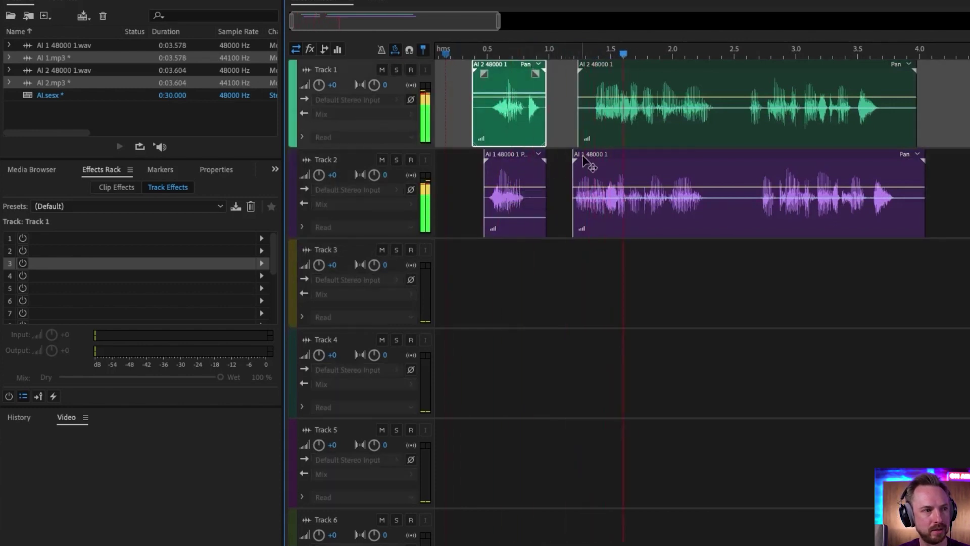
{"action": "key", "text": "space"}
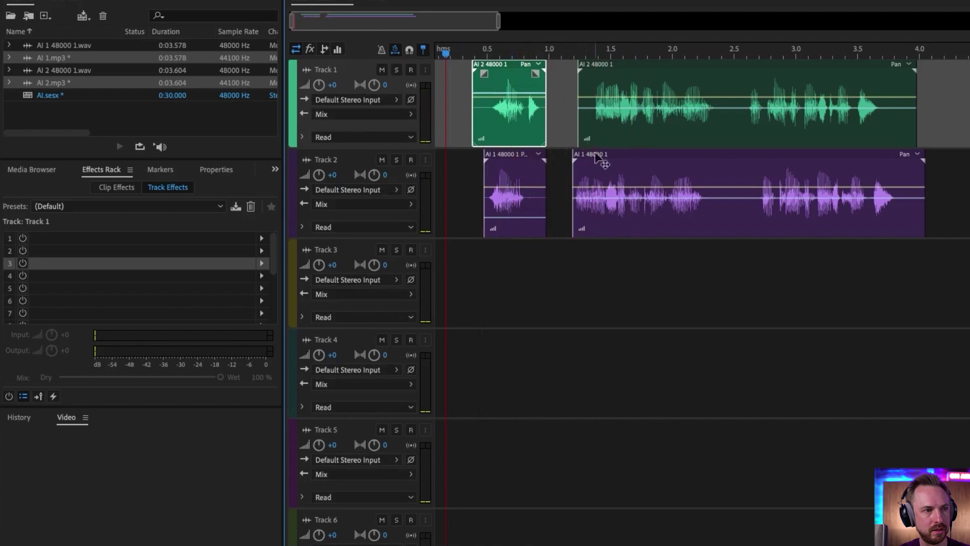
Delete Track 1's long second clip and drag Track 2's long clip upward.
{"action": "left_click", "coordinate": [656, 104]}
{"action": "key", "text": "Delete"}
{"action": "left_click_drag", "start_coordinate": [589, 157], "coordinate": [540, 278]}
Add a Scientific Filter with the Drop Off Below 250Hz preset to Track 3.
{"action": "left_click", "coordinate": [530, 283]}
{"action": "left_click", "coordinate": [262, 238]}
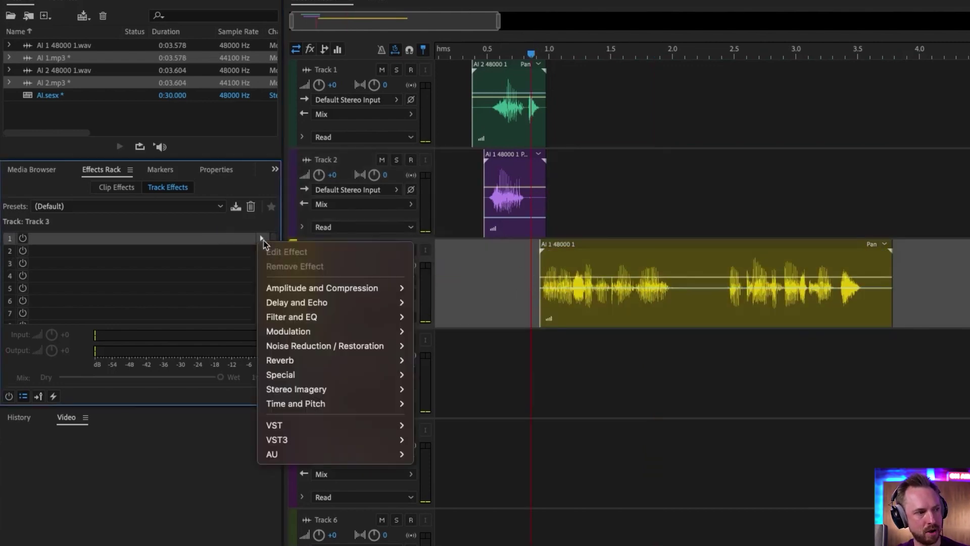
{"action": "mouse_move", "coordinate": [356, 304]}
{"action": "mouse_move", "coordinate": [390, 317]}
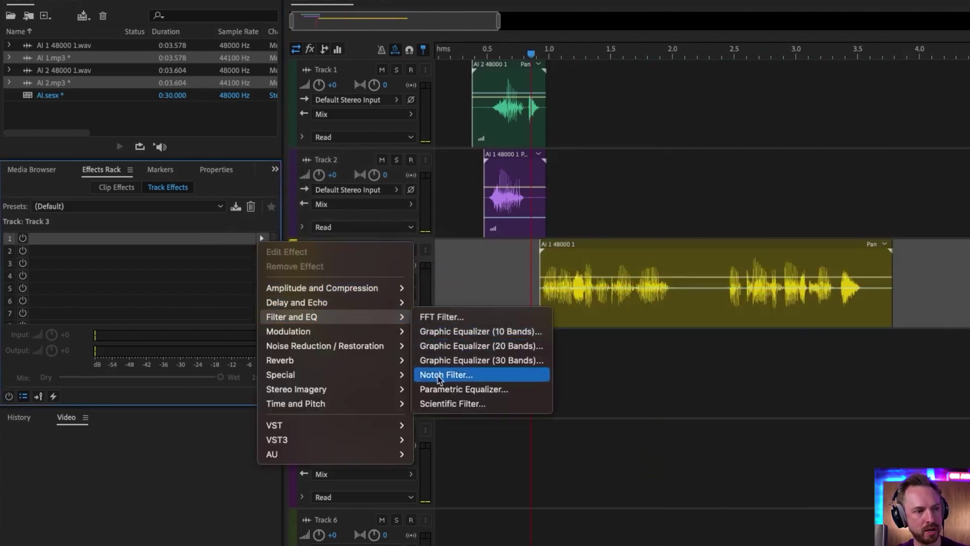
{"action": "left_click", "coordinate": [444, 403]}
{"action": "left_click", "coordinate": [501, 136]}
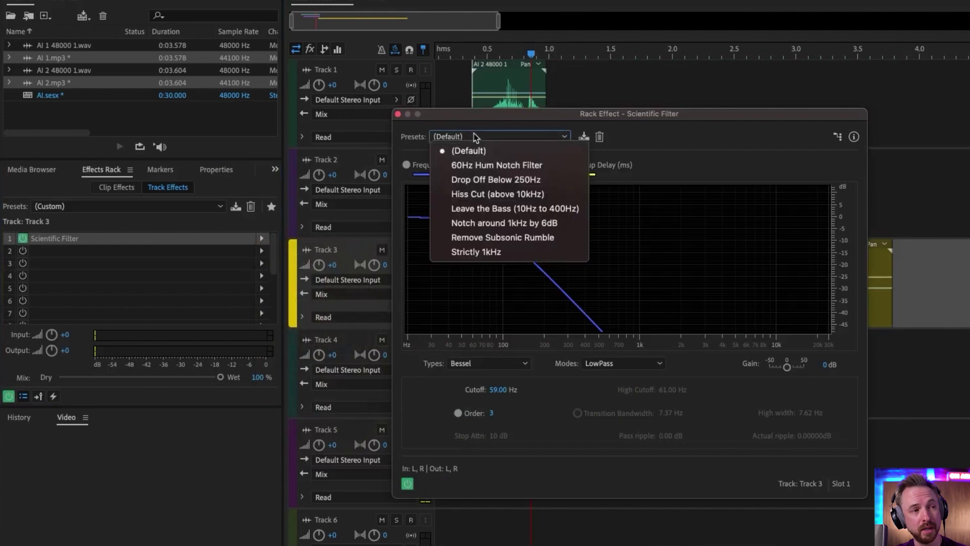
{"action": "left_click", "coordinate": [481, 179]}
{"action": "left_click", "coordinate": [398, 114]}
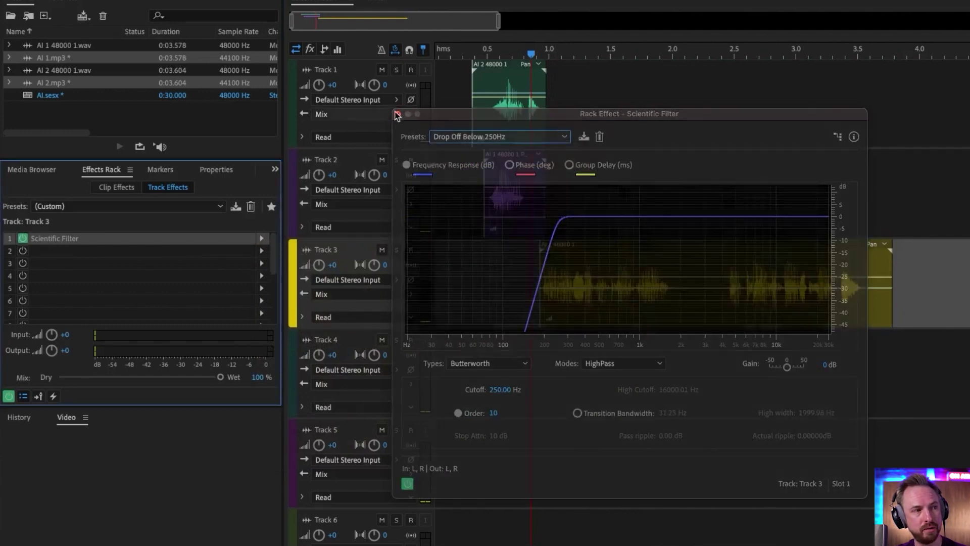
Nudge the Track 3 clip later, cut a short range out, and move its tail onto Track 4.
{"action": "key", "text": "space"}
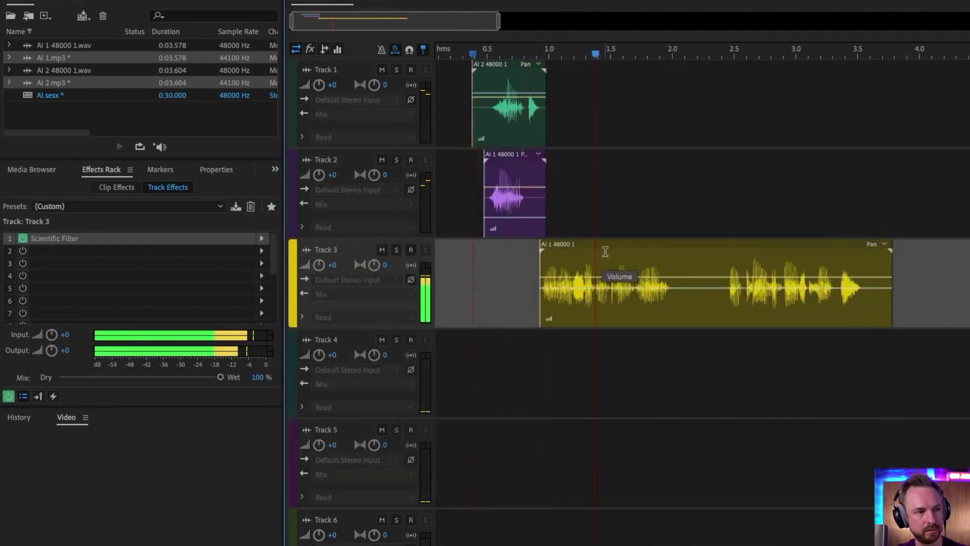
{"action": "left_click_drag", "start_coordinate": [605, 243], "coordinate": [609, 243]}
{"action": "key", "text": "space"}
{"action": "key", "text": "space"}
{"action": "left_click_drag", "start_coordinate": [682, 299], "coordinate": [724, 300]}
{"action": "key", "text": "Delete"}
{"action": "left_click", "coordinate": [728, 238]}
{"action": "left_click_drag", "start_coordinate": [732, 261], "coordinate": [672, 353]}
{"action": "left_click", "coordinate": [612, 359]}
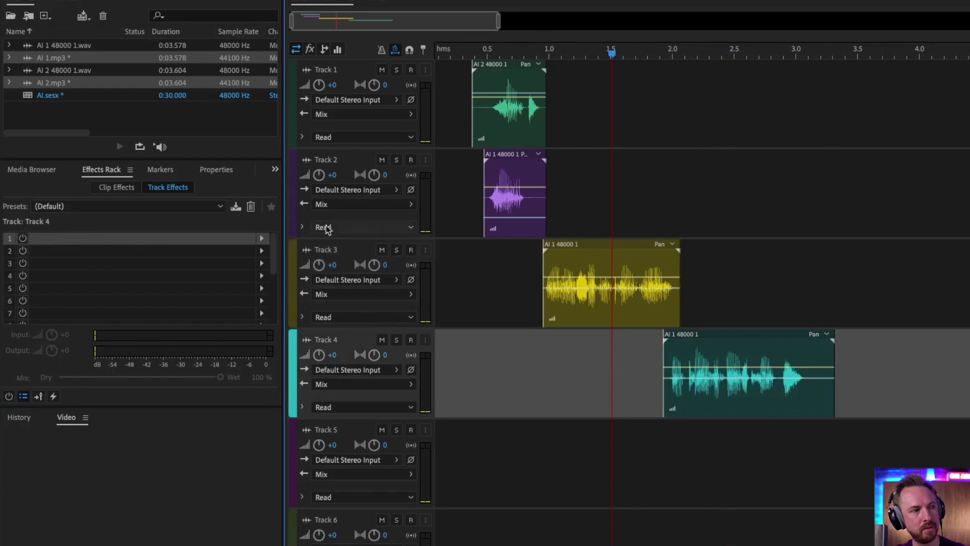
Add a Chorus effect to Track 4 and preview the Rich Chorus preset.
{"action": "left_click", "coordinate": [261, 238]}
{"action": "mouse_move", "coordinate": [331, 287]}
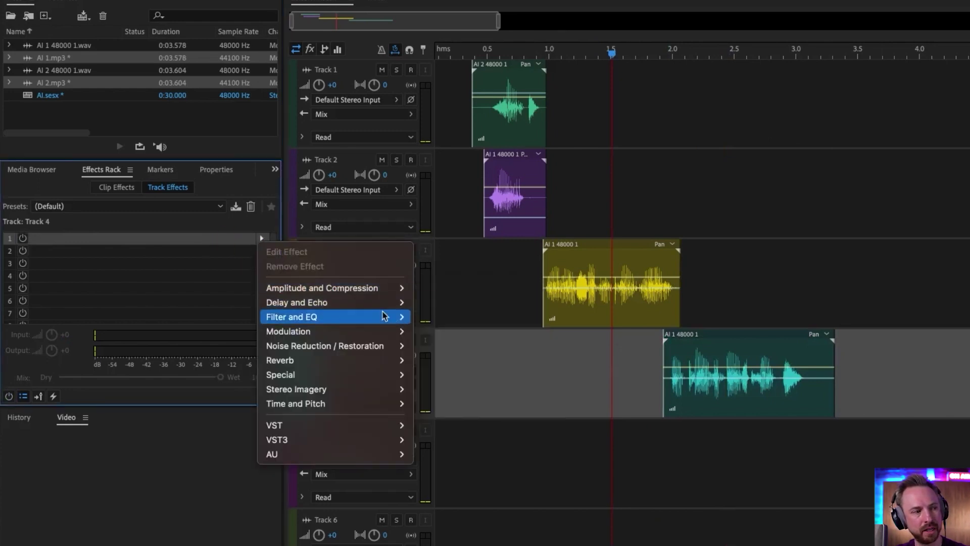
{"action": "mouse_move", "coordinate": [386, 308]}
{"action": "mouse_move", "coordinate": [388, 334]}
{"action": "left_click", "coordinate": [438, 331]}
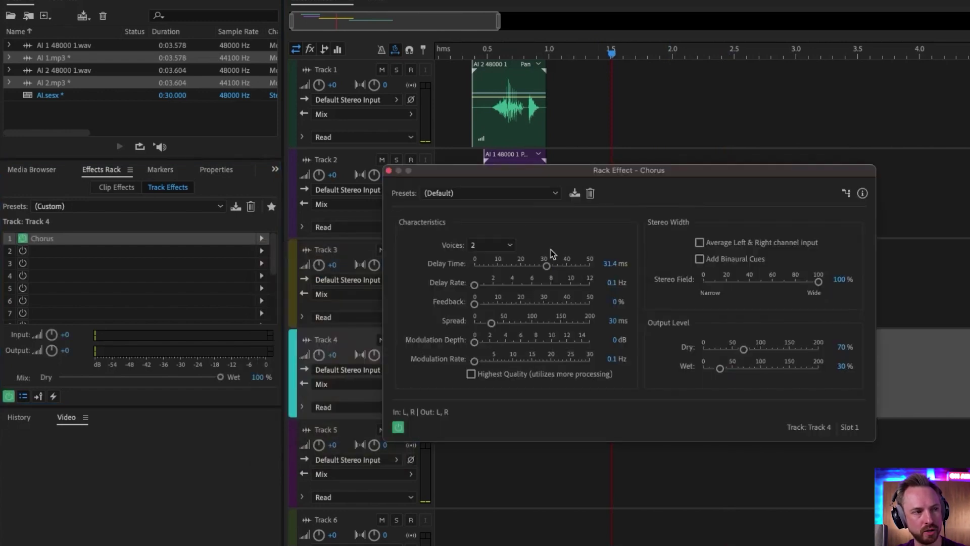
{"action": "left_click", "coordinate": [482, 195]}
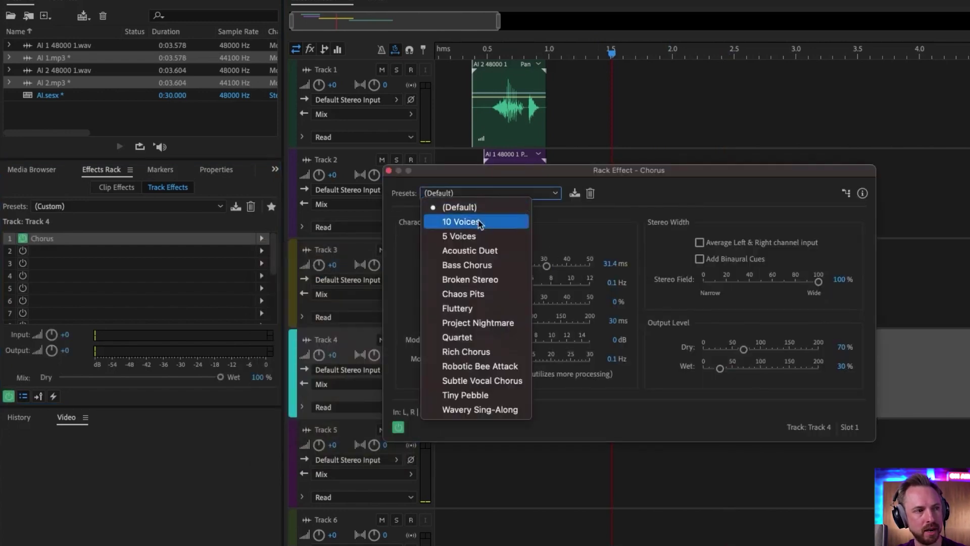
{"action": "left_click", "coordinate": [466, 352]}
{"action": "key", "text": "space"}
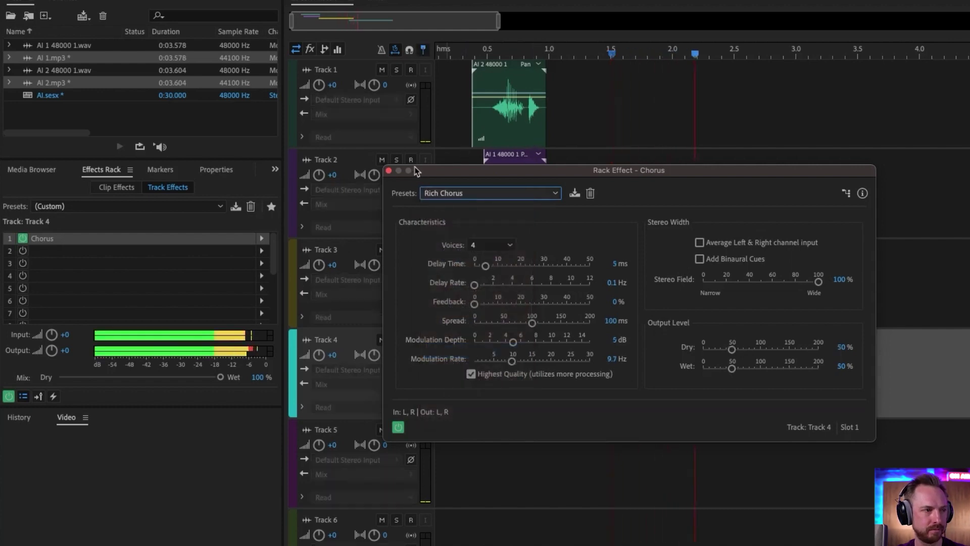
{"action": "key", "text": "space"}
Revert the Chorus to its (Default) preset and close its settings.
{"action": "left_click", "coordinate": [453, 197]}
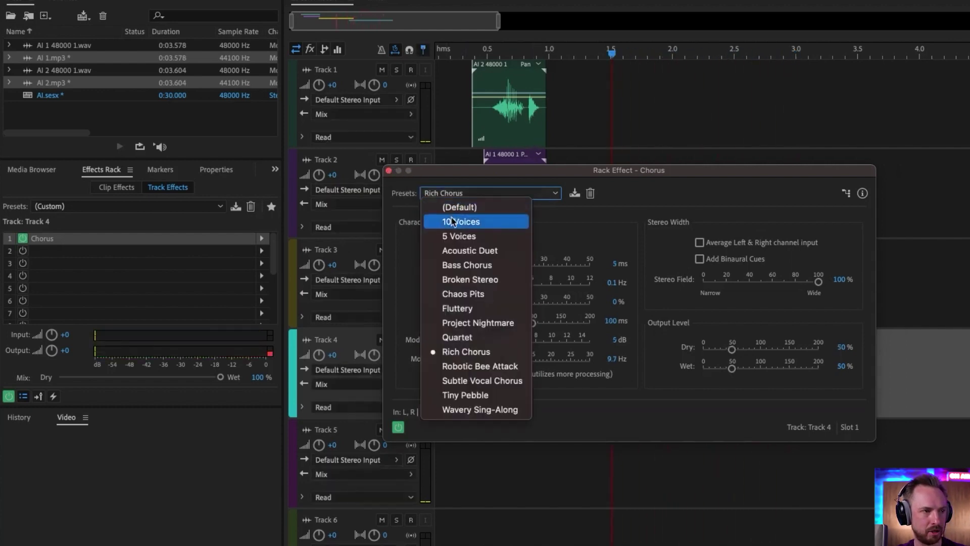
{"action": "left_click", "coordinate": [458, 209]}
{"action": "key", "text": "space"}
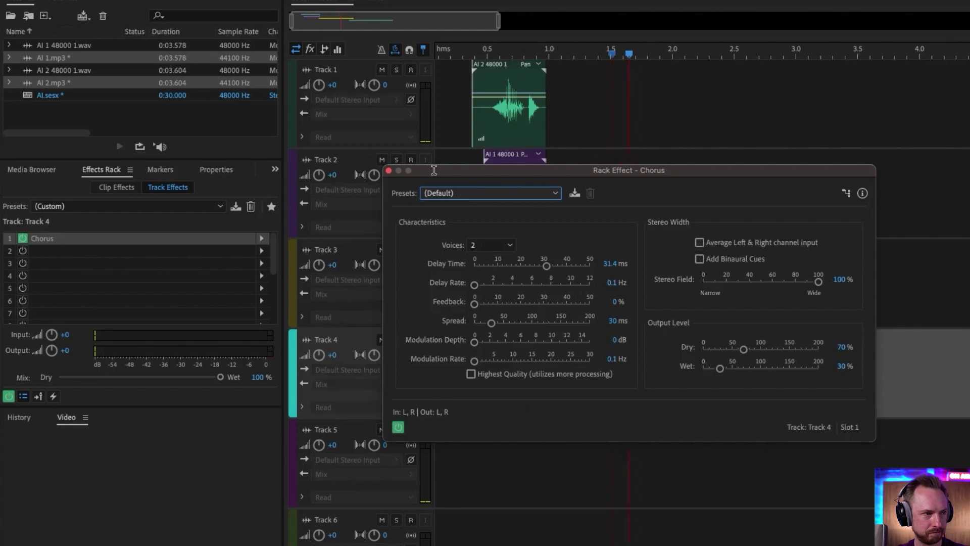
{"action": "left_click", "coordinate": [389, 171]}
{"action": "key", "text": "space"}
Shift the Track 4 clip slightly later, to about 2.0 s, and check the timing.
{"action": "left_click_drag", "start_coordinate": [678, 335], "coordinate": [690, 343]}
{"action": "key", "text": "space"}
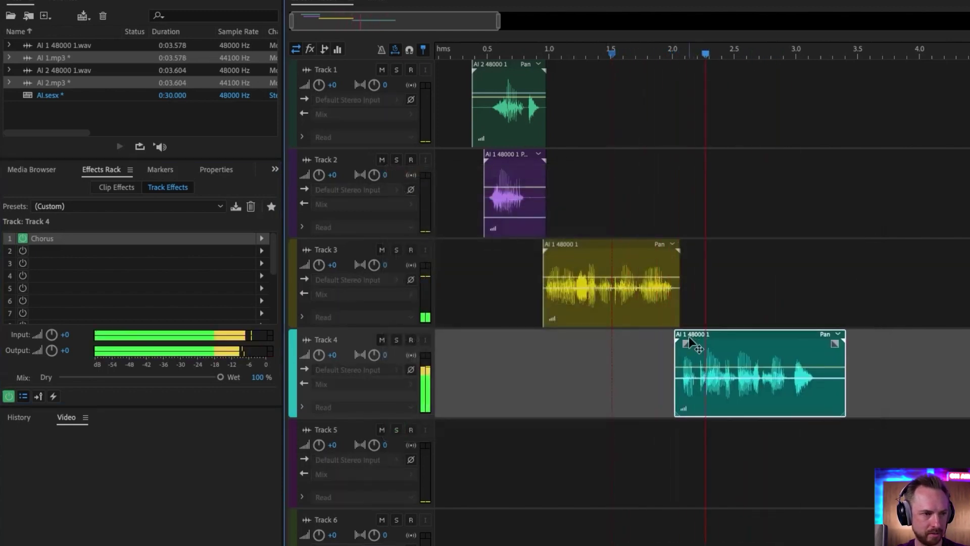
{"action": "key", "text": "space"}
Apply the AI Voice Better rack preset (DeEsser, Parametric Equalizer, Dynamics) to the Mix and play.
{"action": "scroll", "coordinate": [460, 468], "scroll_direction": "down", "scroll_amount": 5}
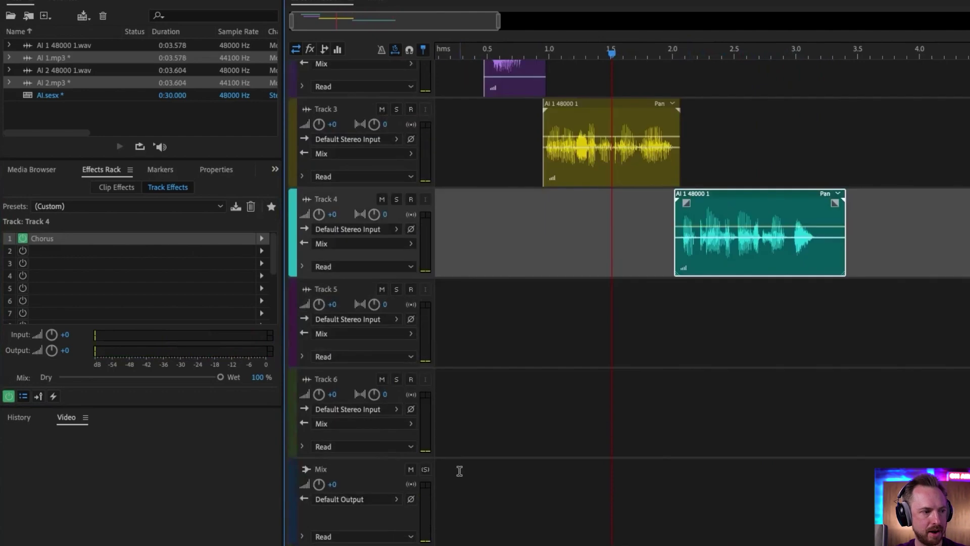
{"action": "left_click", "coordinate": [459, 468]}
{"action": "left_click", "coordinate": [147, 207]}
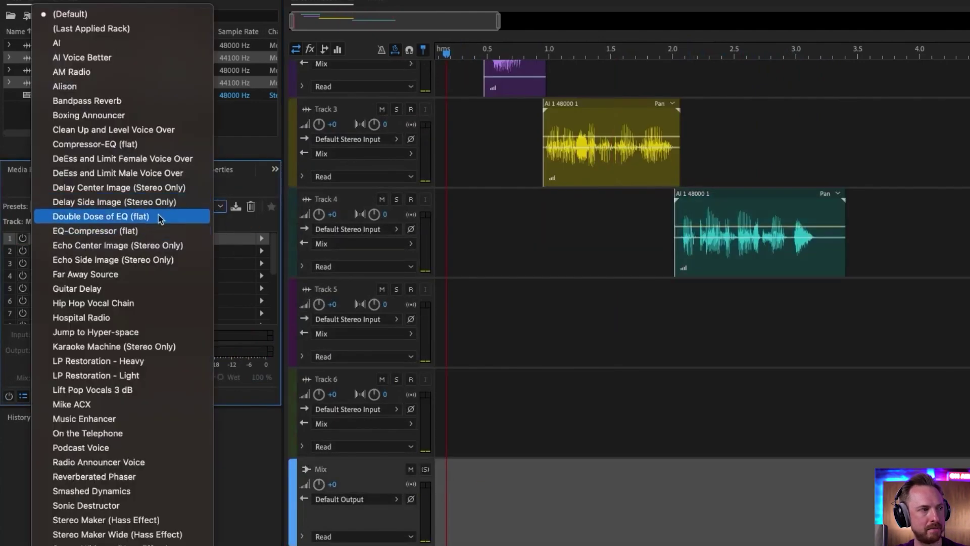
{"action": "left_click", "coordinate": [129, 58]}
{"action": "scroll", "coordinate": [524, 279], "scroll_direction": "up", "scroll_amount": 3}
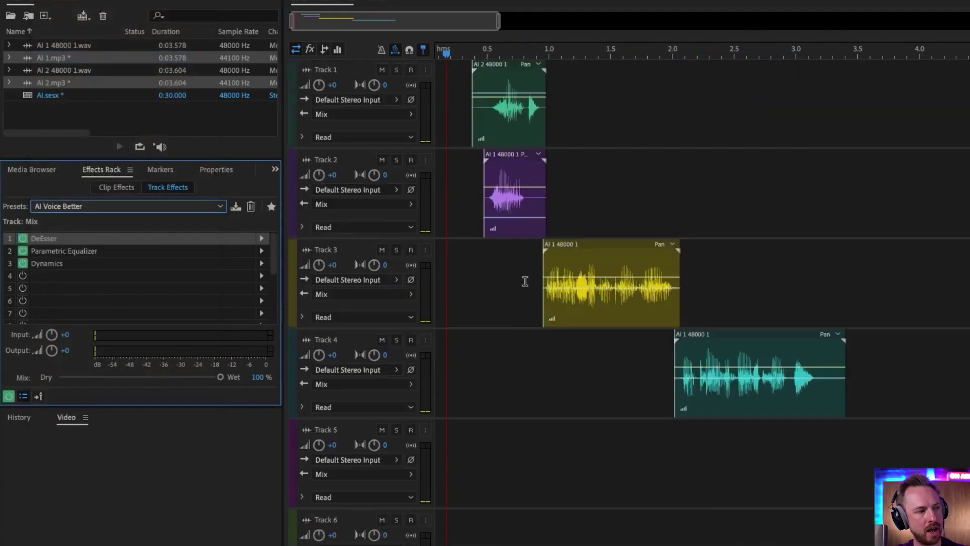
{"action": "key", "text": "space"}
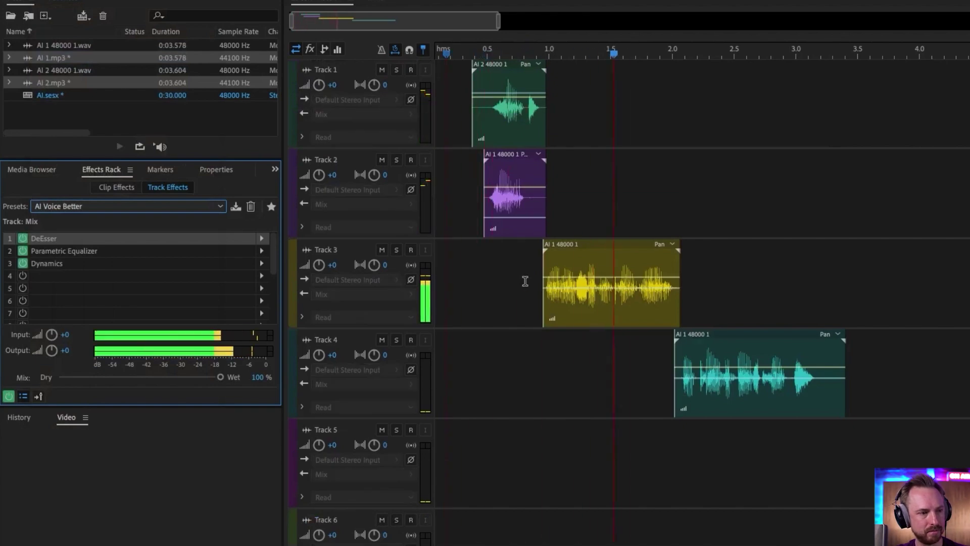